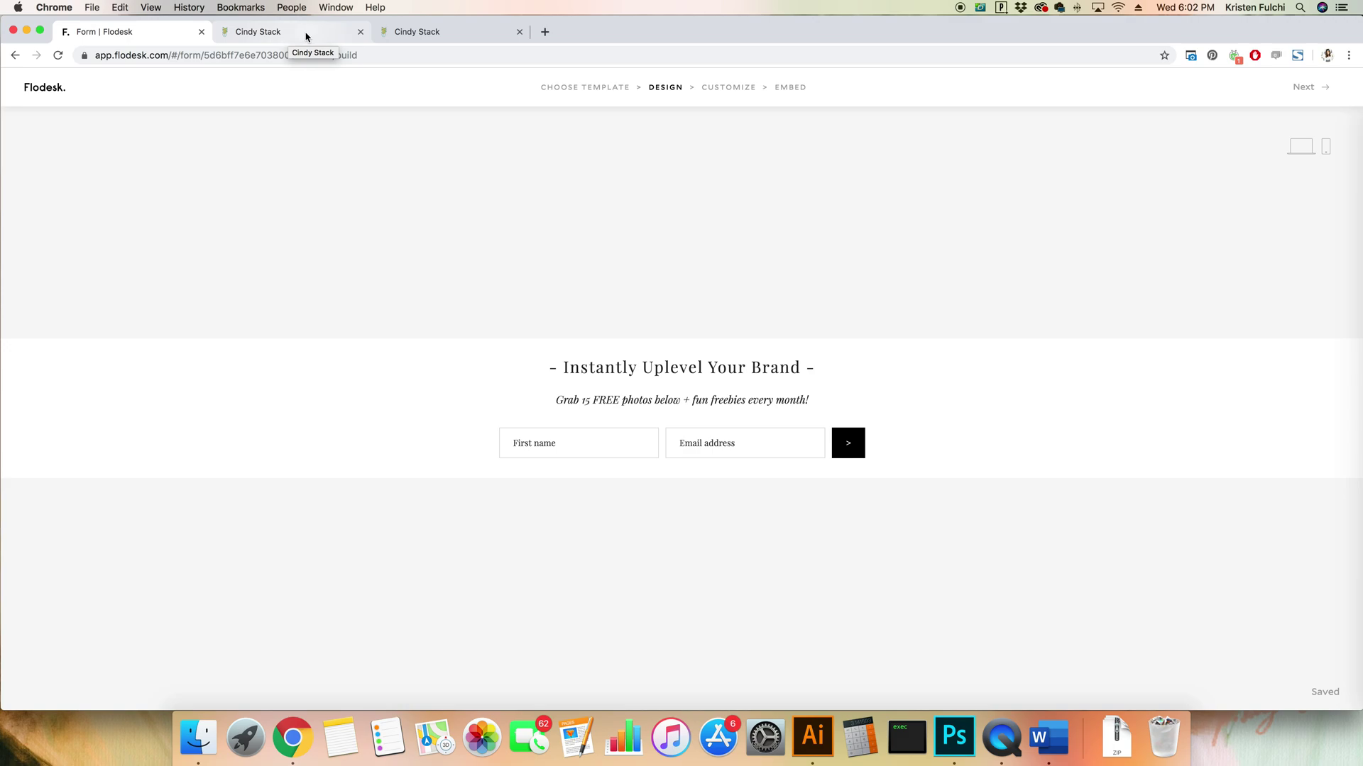
Copy the first (head-tag JavaScript) snippet from the Flodesk form's embed code page
{"action": "left_click", "coordinate": [306, 37]}
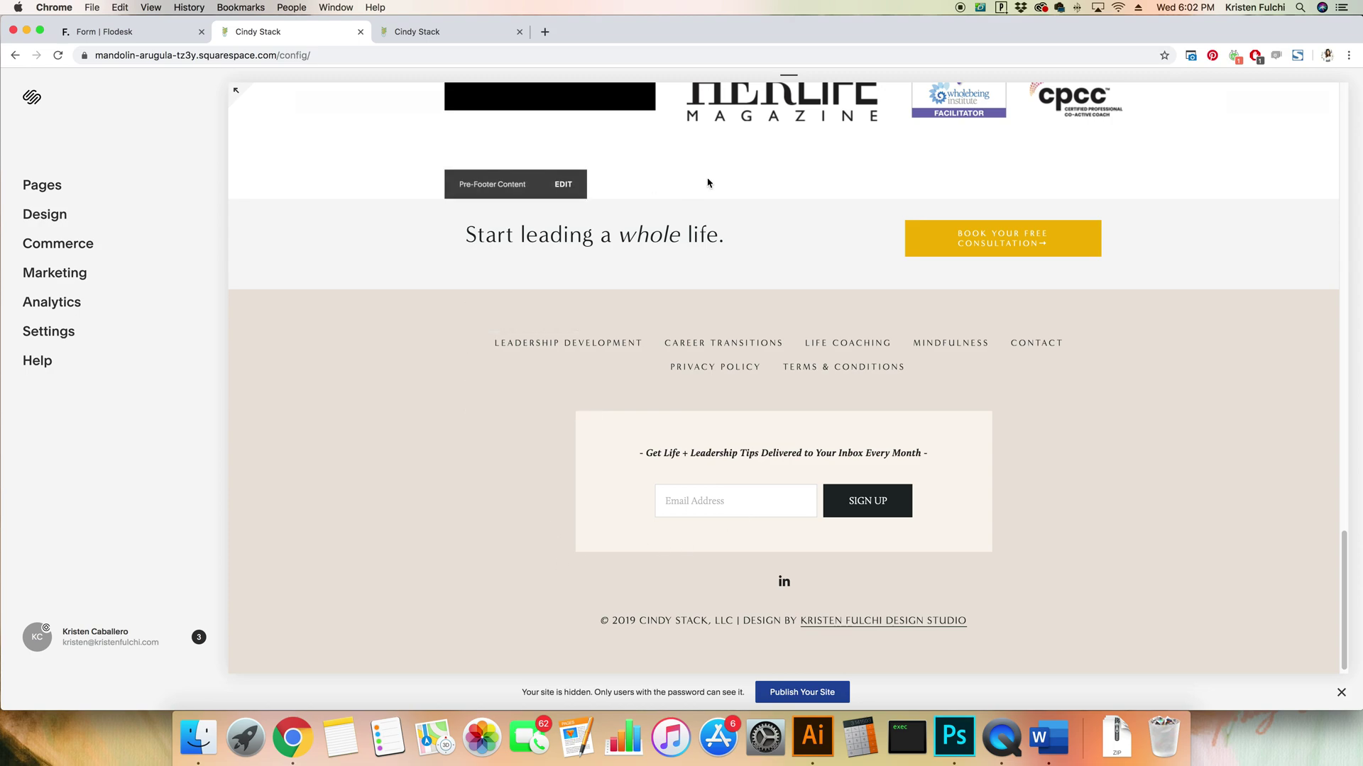
{"action": "left_click", "coordinate": [108, 33]}
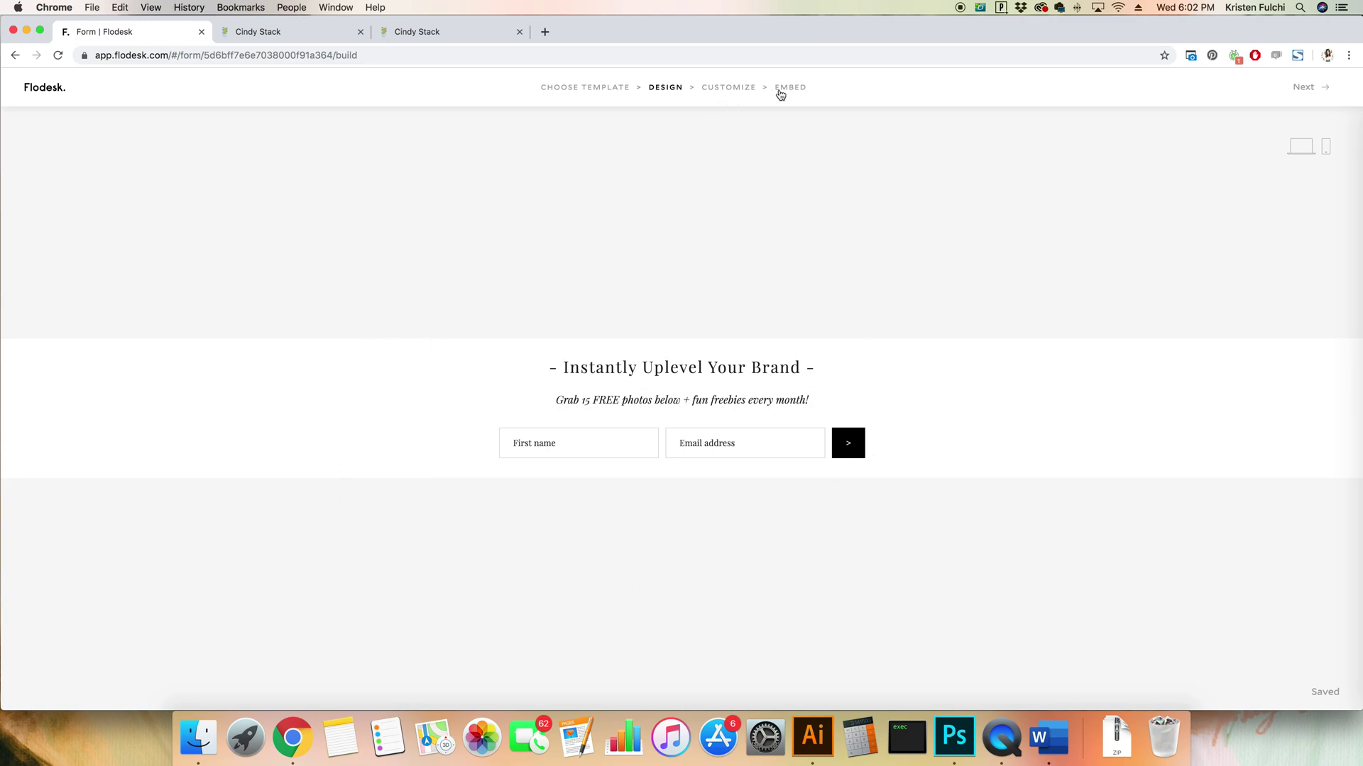
{"action": "left_click", "coordinate": [792, 88]}
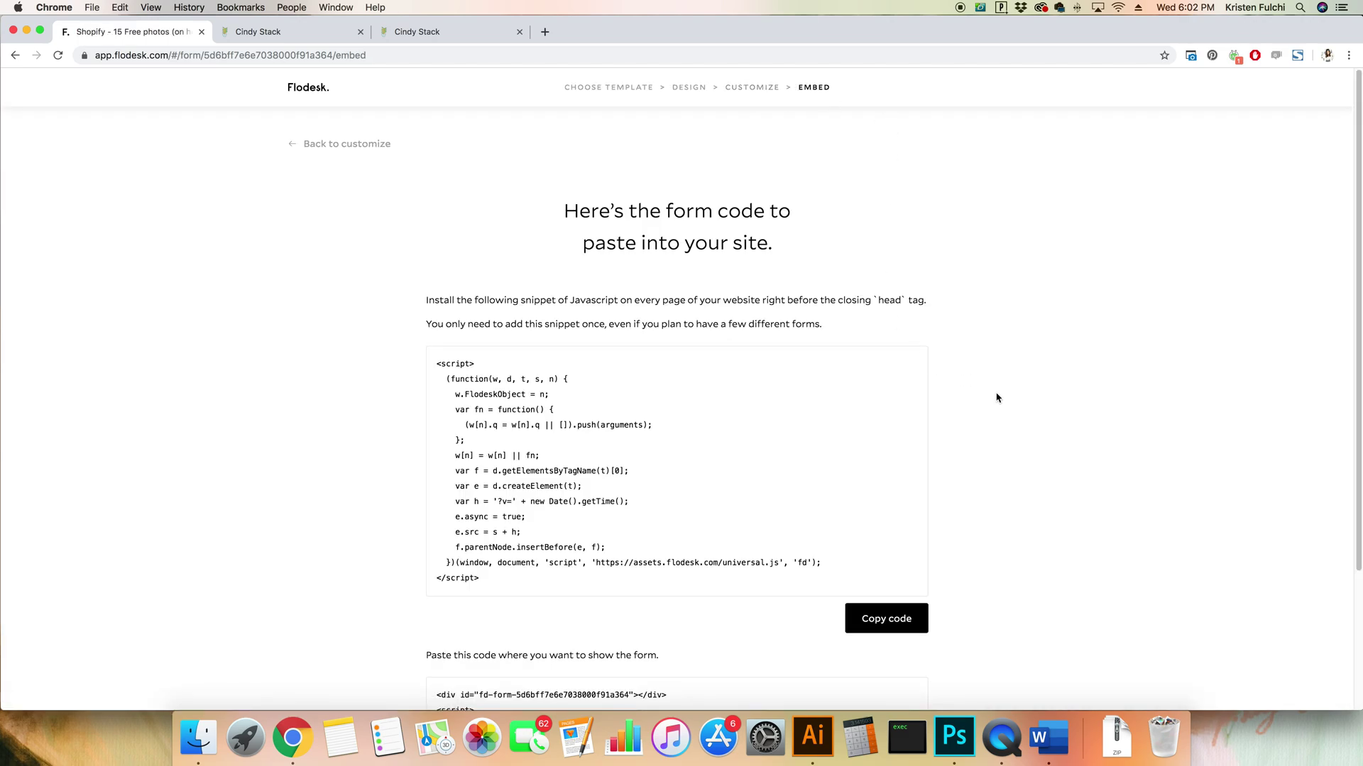
{"action": "scroll", "coordinate": [997, 399], "scroll_direction": "down", "scroll_amount": 5}
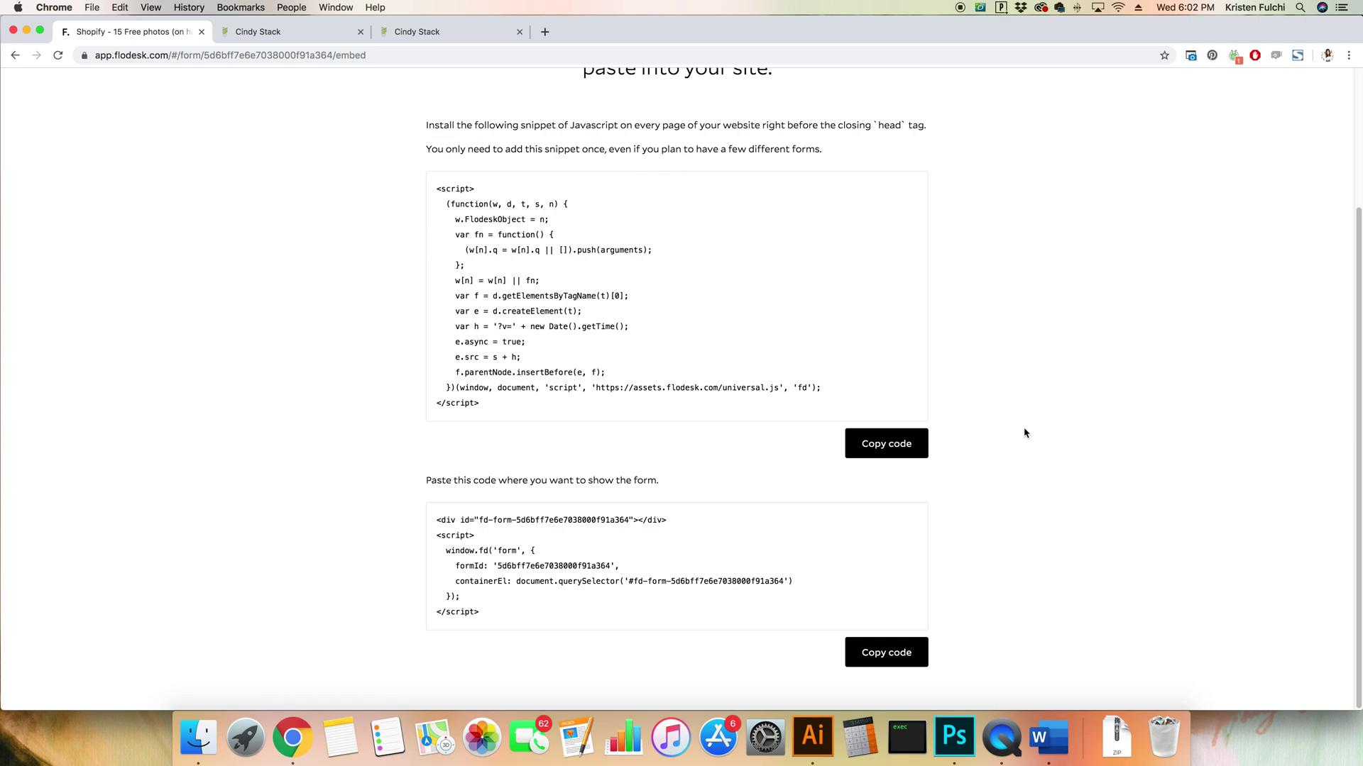
{"action": "left_click", "coordinate": [906, 452]}
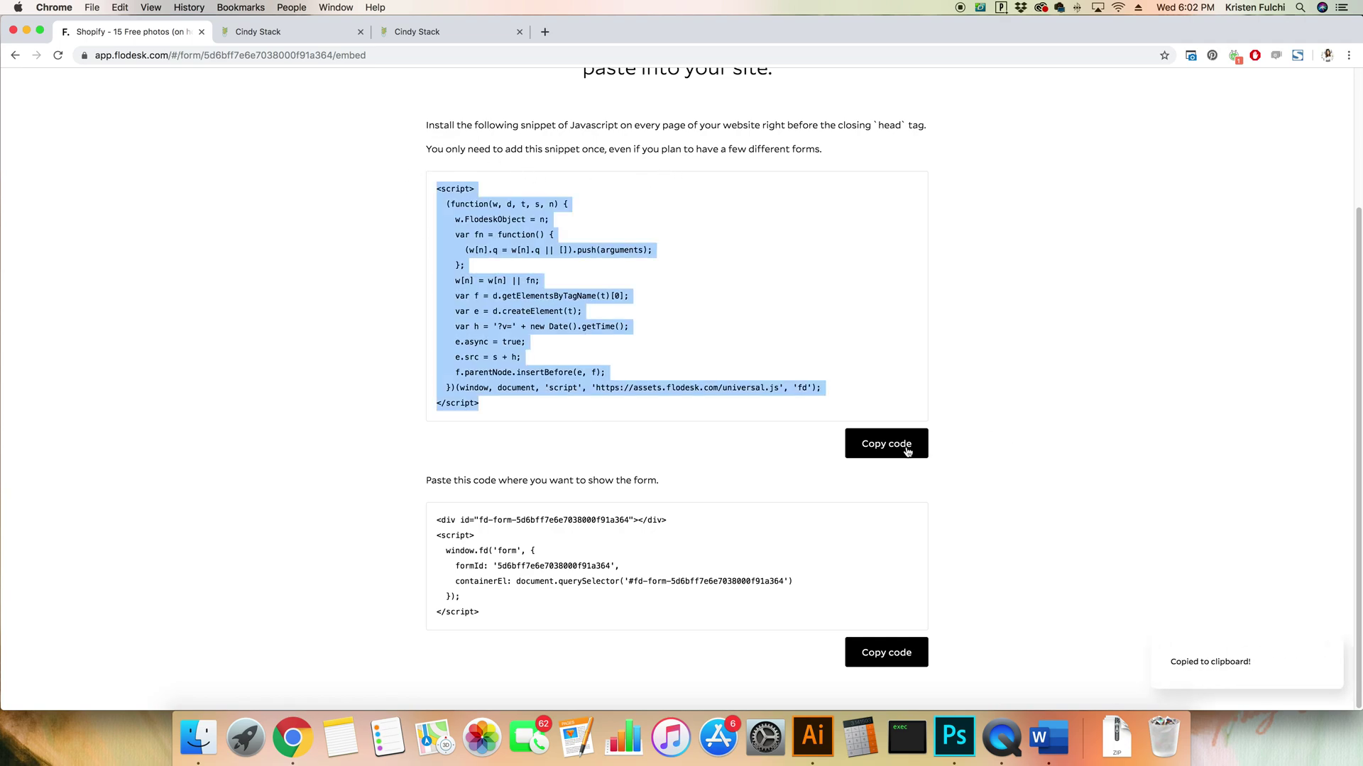
{"action": "left_click", "coordinate": [254, 34]}
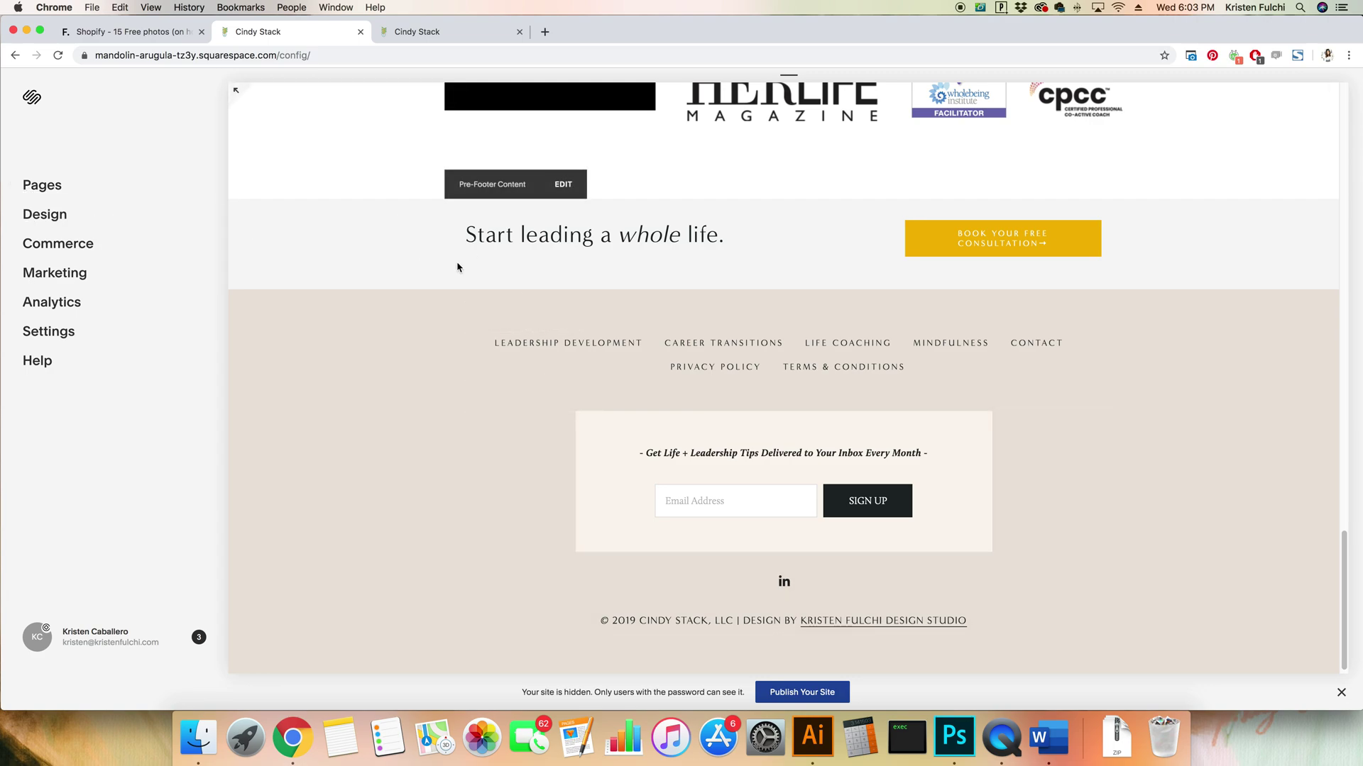
Bring up the Squarespace Pages list and locate the Home page in the navigation
{"action": "left_click", "coordinate": [31, 189]}
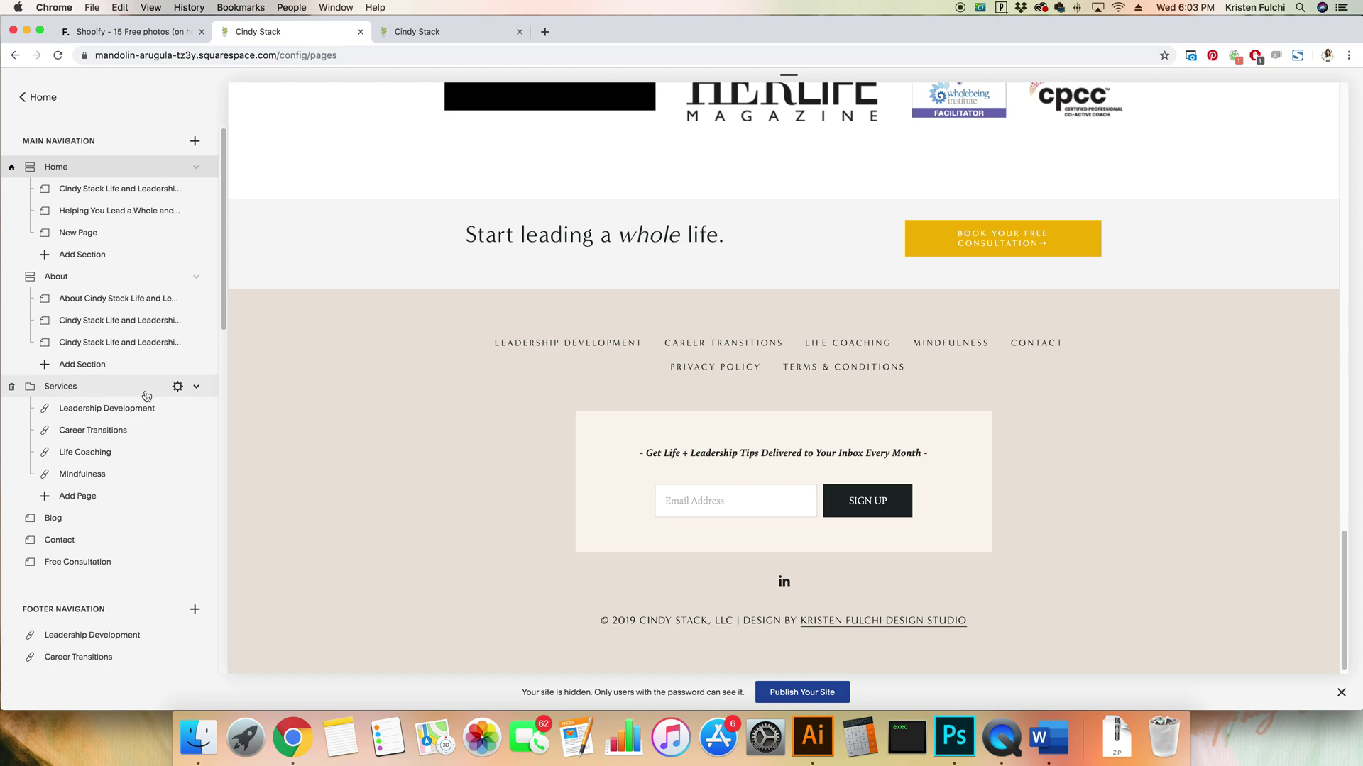
{"action": "left_click_drag", "start_coordinate": [144, 395], "coordinate": [419, 501]}
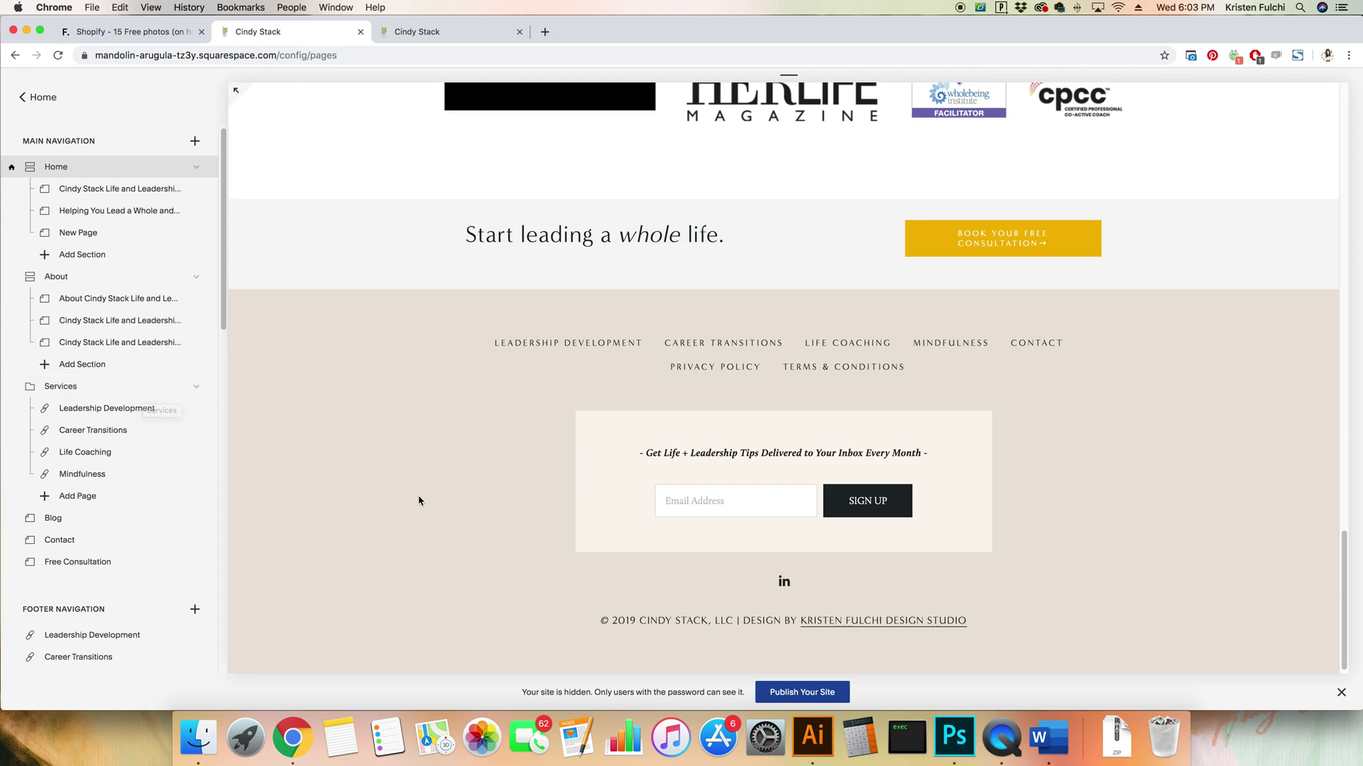
{"action": "mouse_move", "coordinate": [638, 472]}
Paste the Flodesk script into the Home page's Advanced header code injection and save
{"action": "left_click", "coordinate": [178, 169]}
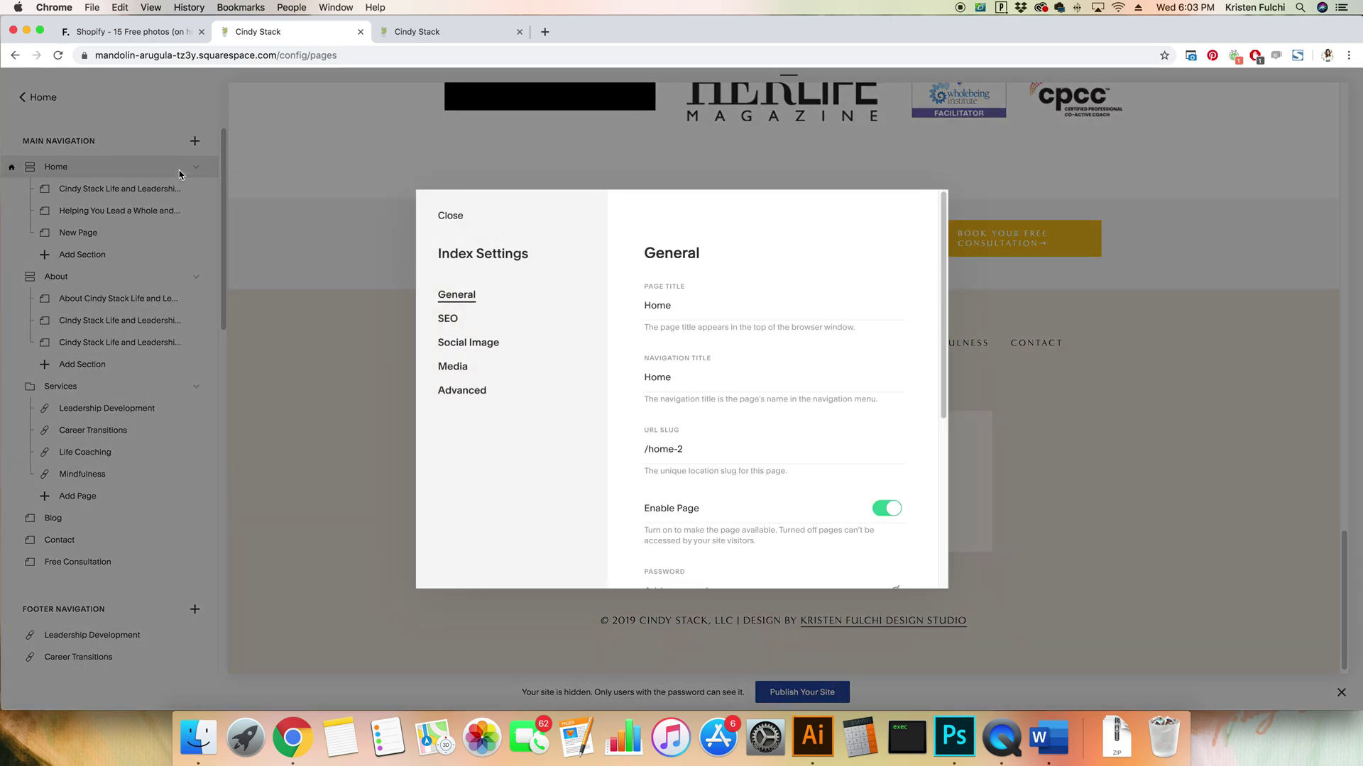
{"action": "left_click", "coordinate": [458, 396]}
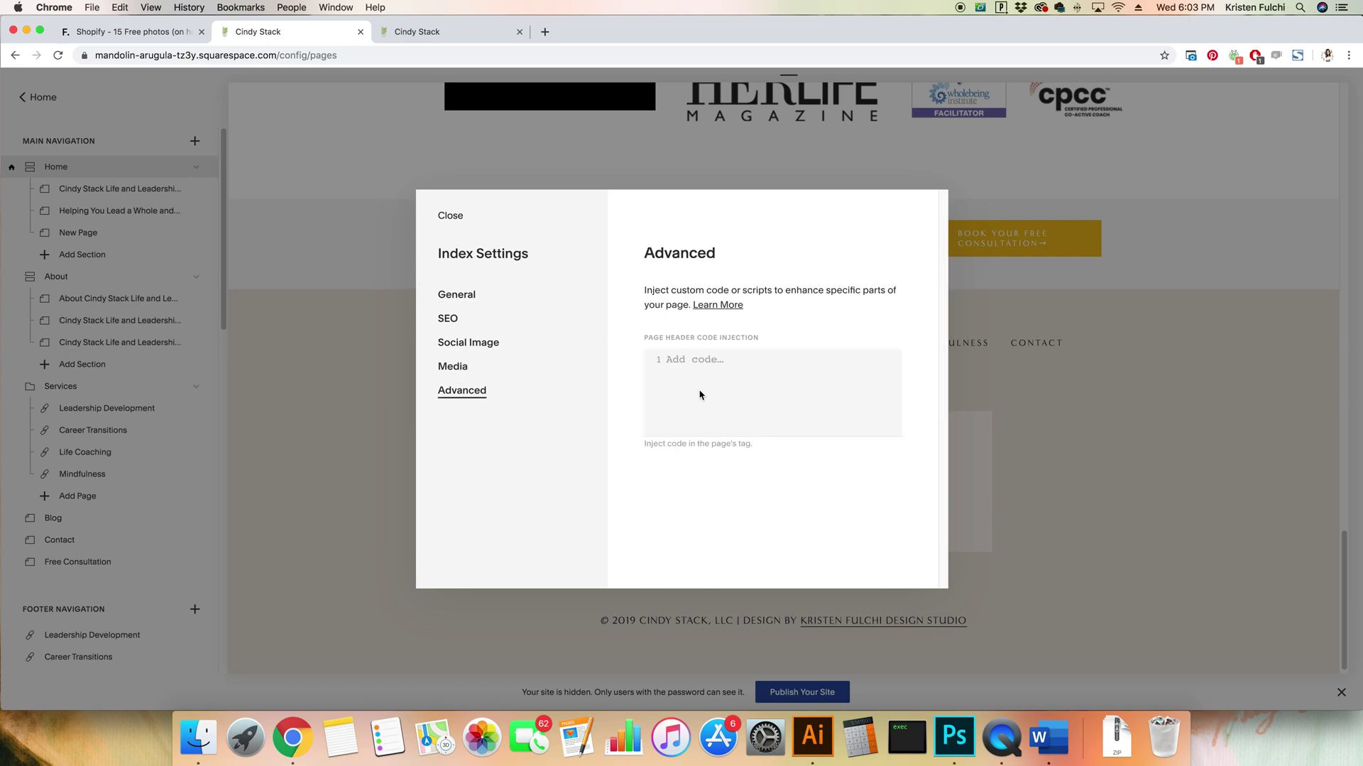
{"action": "left_click", "coordinate": [675, 361]}
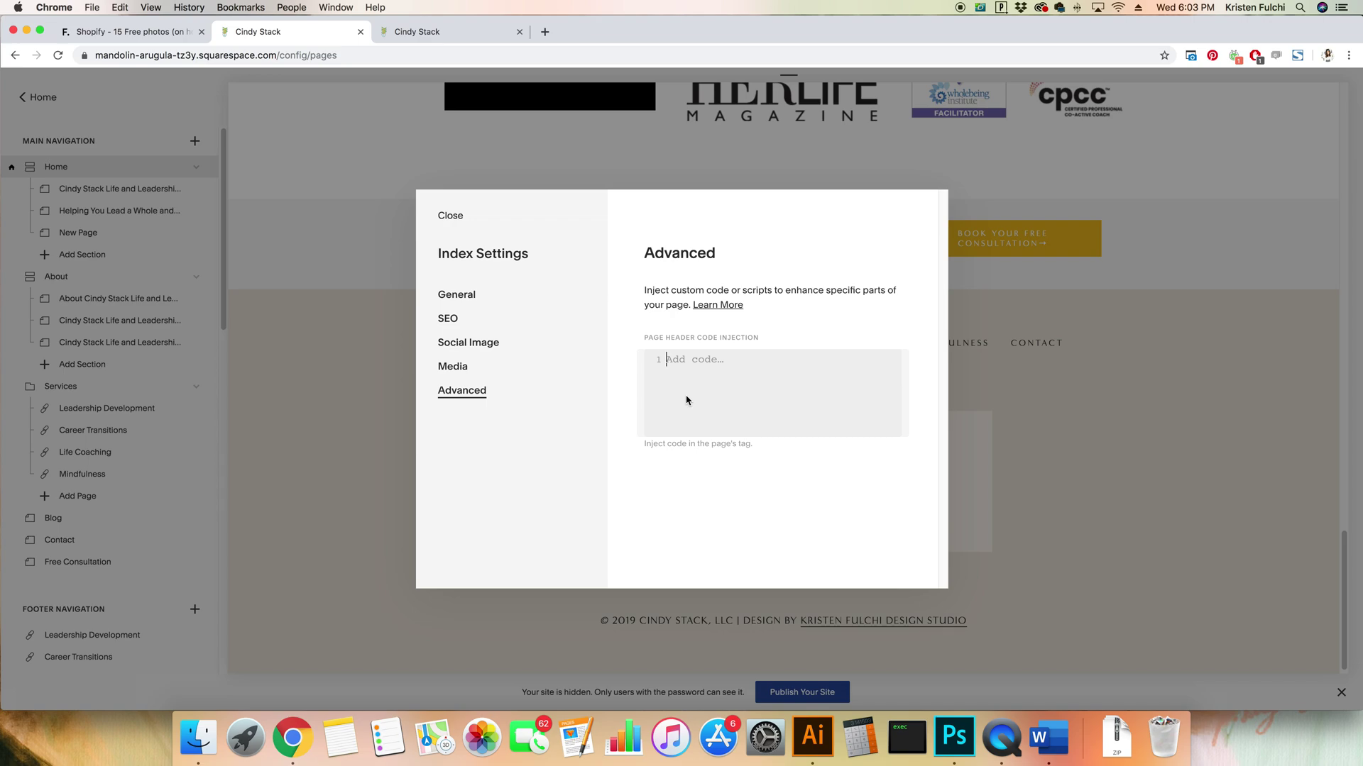
{"action": "key", "text": "super+v"}
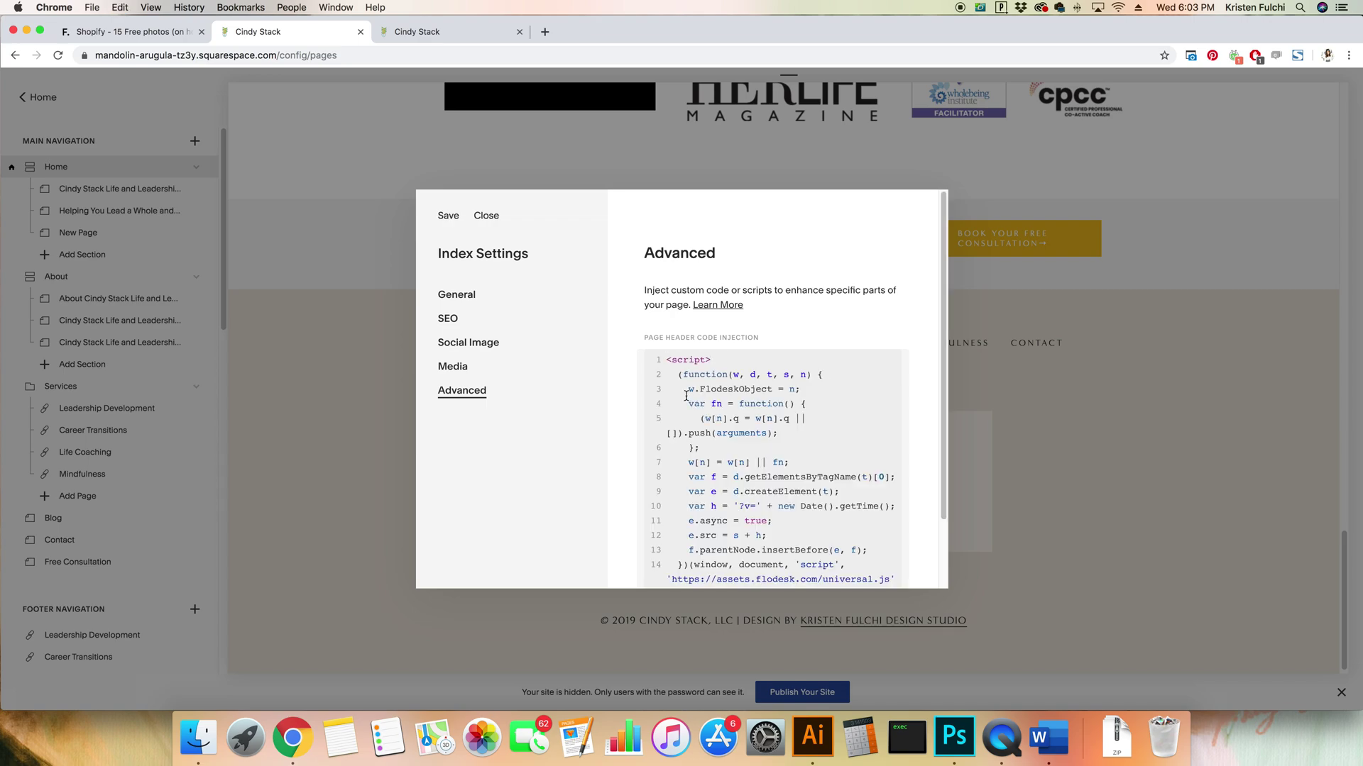
{"action": "left_click", "coordinate": [448, 217]}
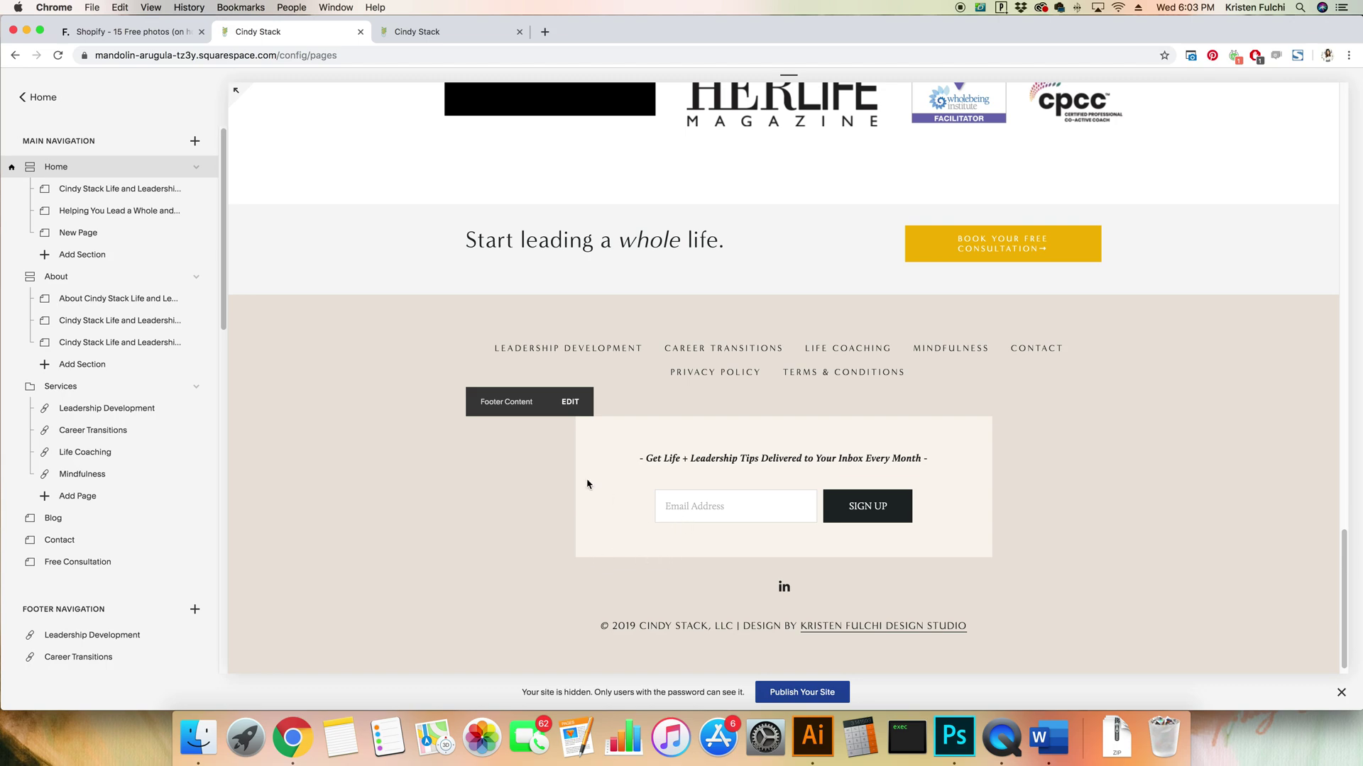
Copy the second Flodesk snippet, the form placement code, from the embed page
{"action": "left_click", "coordinate": [100, 32]}
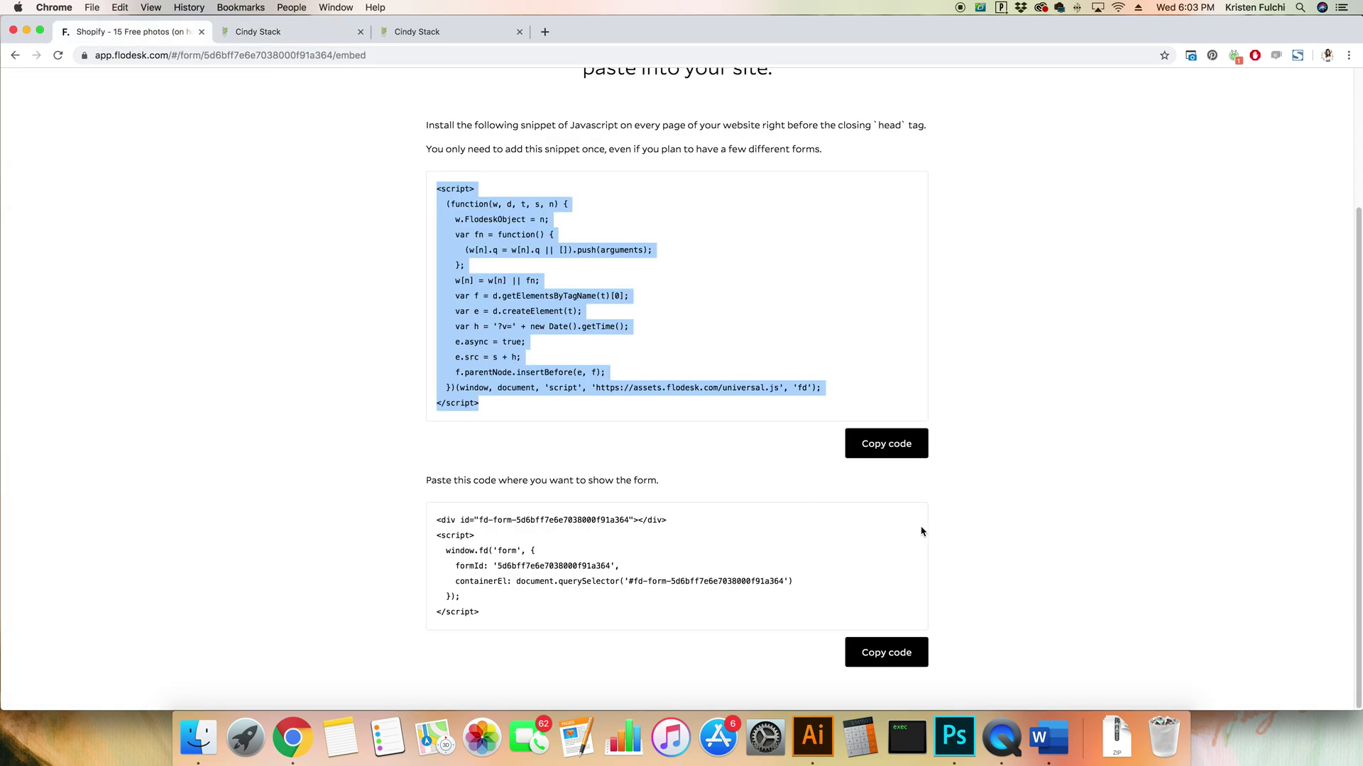
{"action": "left_click", "coordinate": [977, 600]}
{"action": "left_click", "coordinate": [891, 660]}
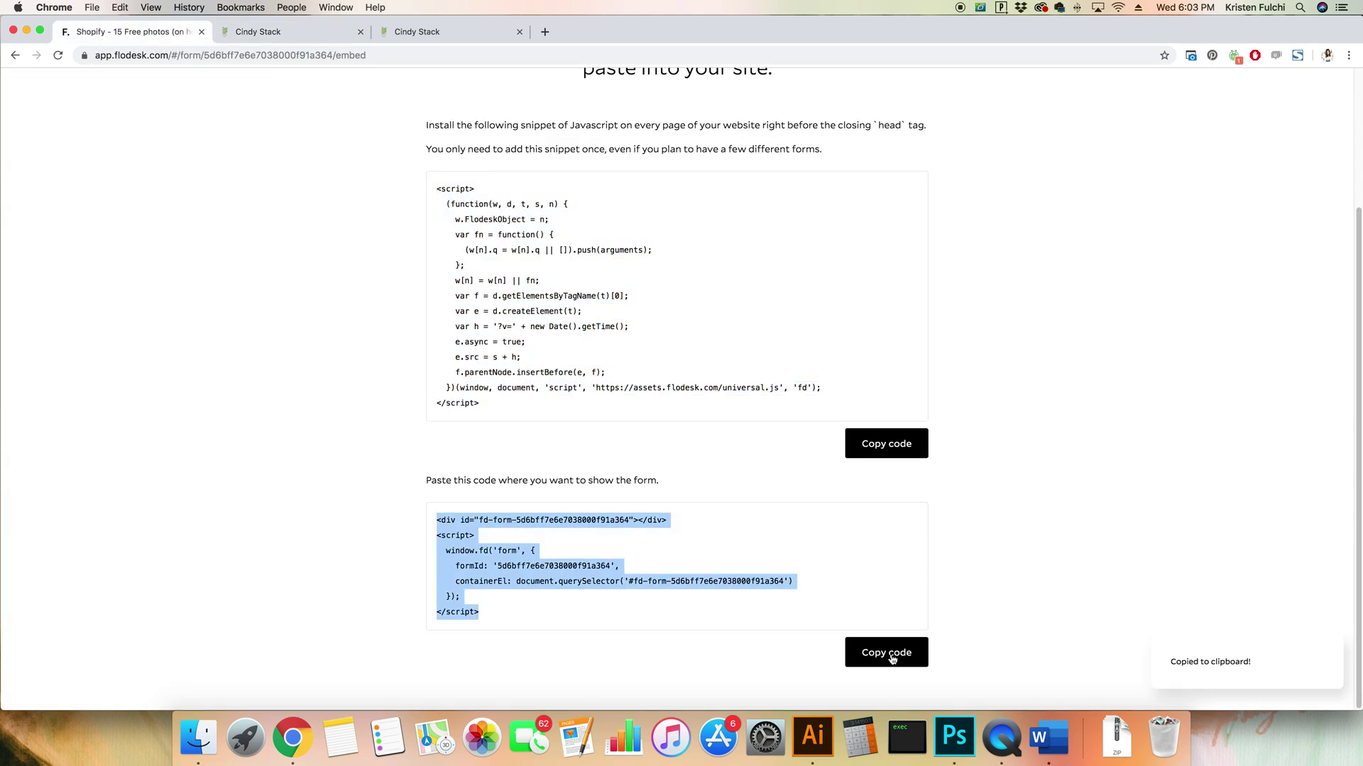
{"action": "left_click", "coordinate": [263, 32]}
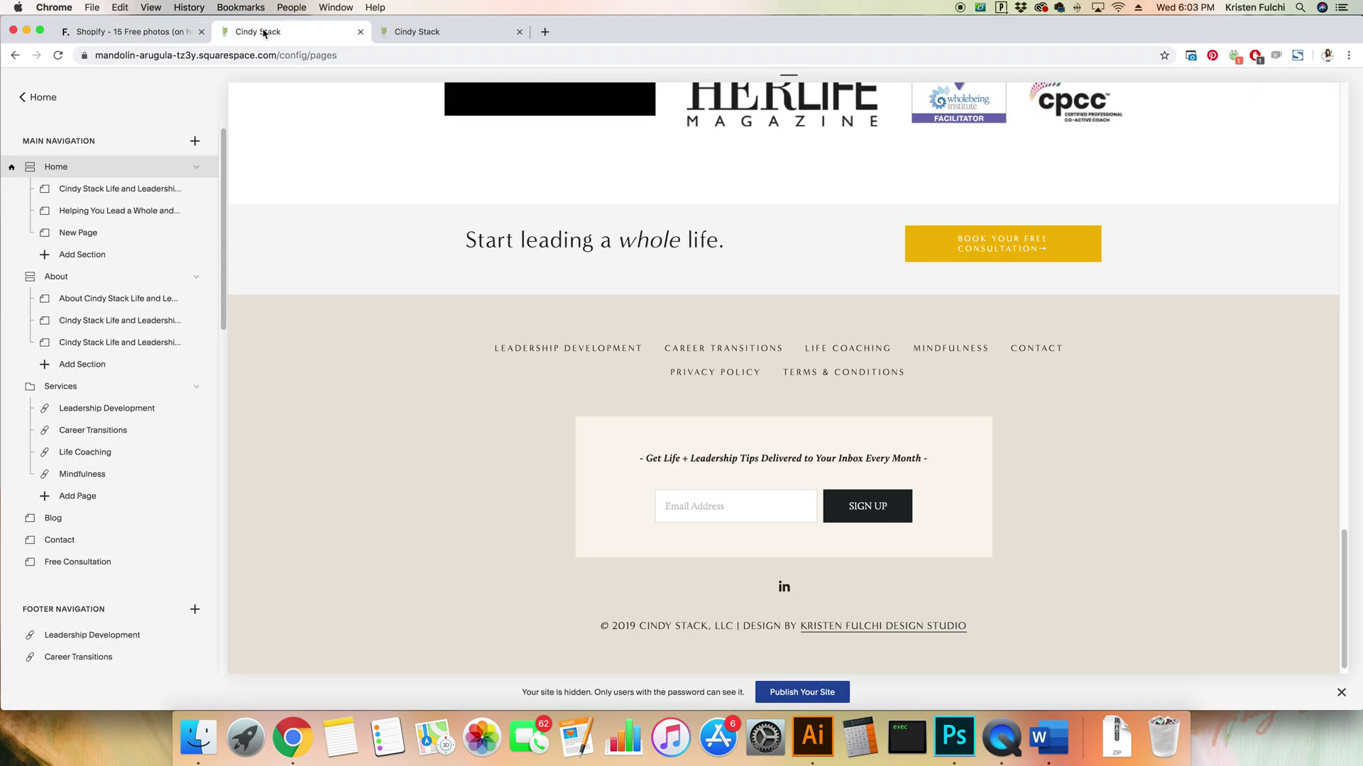
{"action": "mouse_move", "coordinate": [617, 511]}
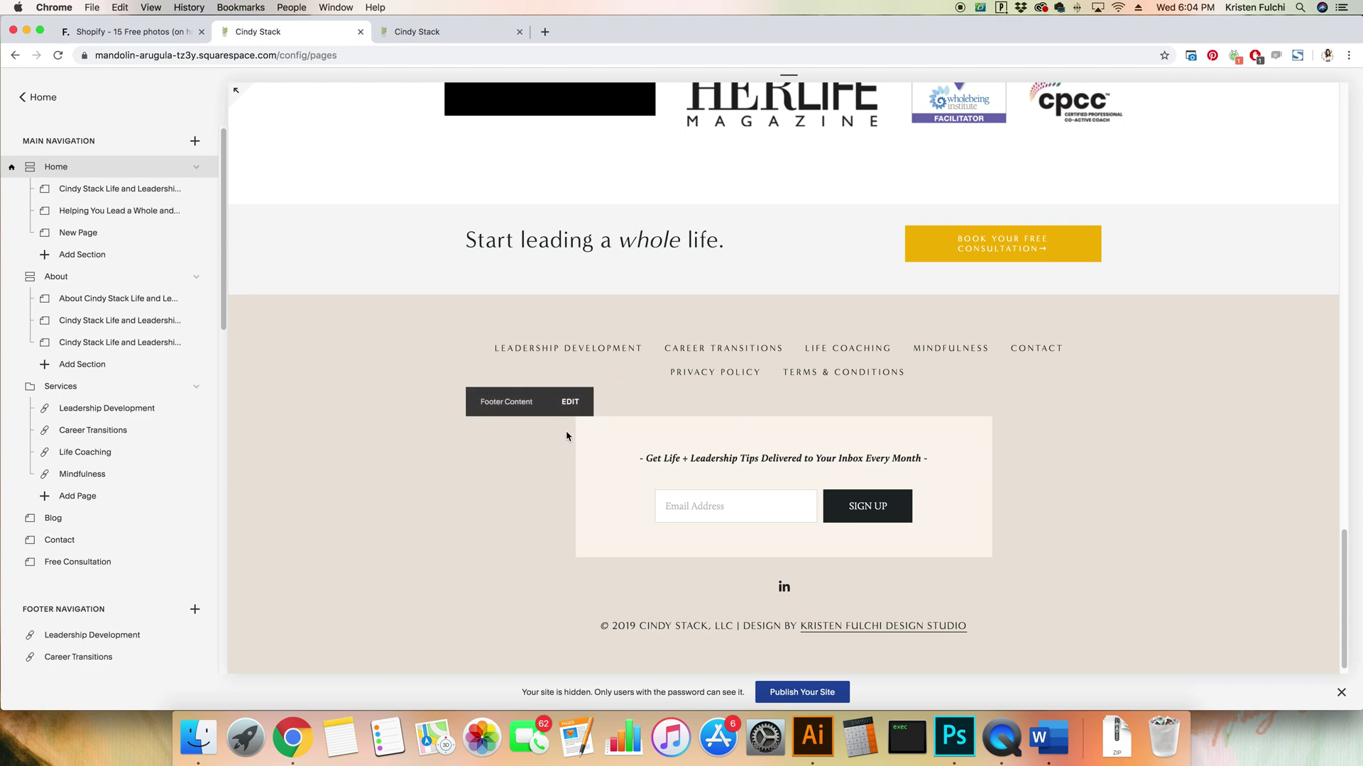
{"action": "scroll", "coordinate": [629, 401], "scroll_direction": "up", "scroll_amount": 7}
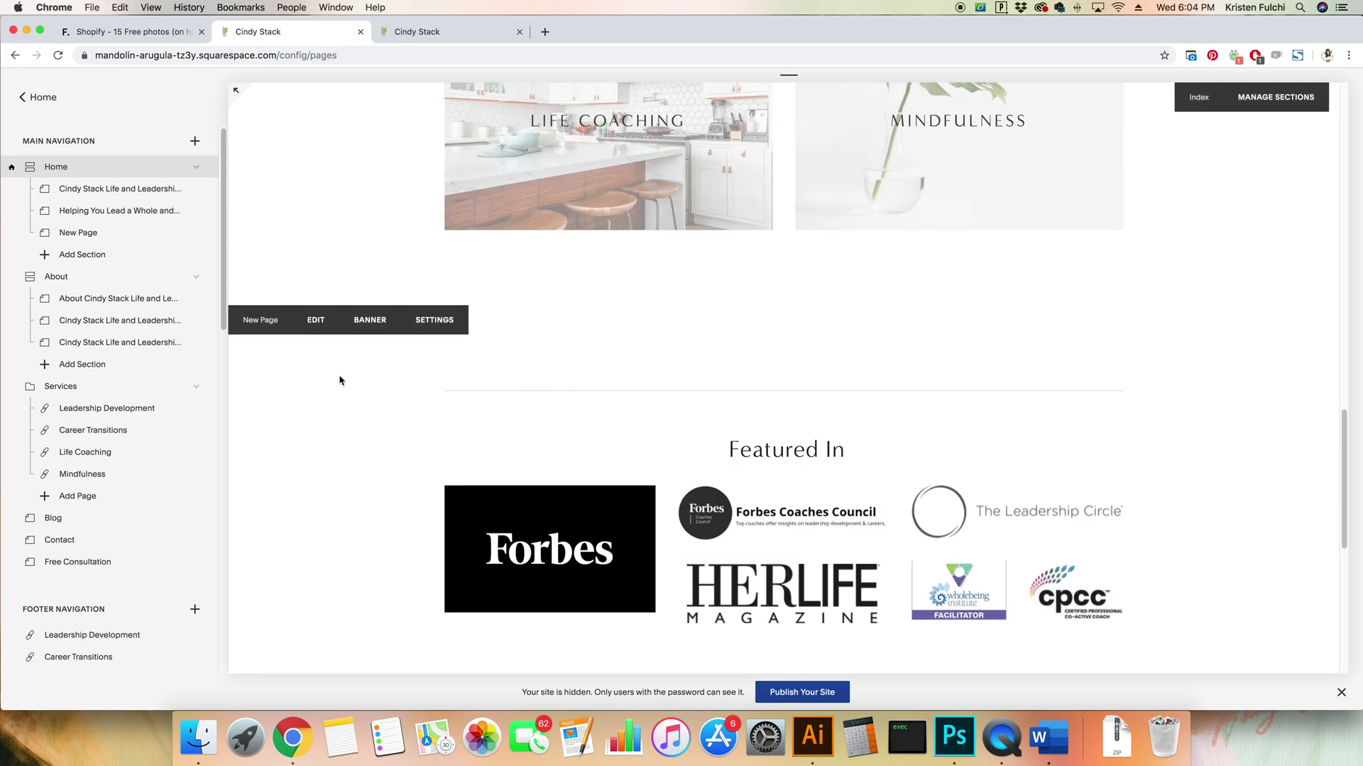
{"action": "scroll", "coordinate": [566, 469], "scroll_direction": "down", "scroll_amount": 7}
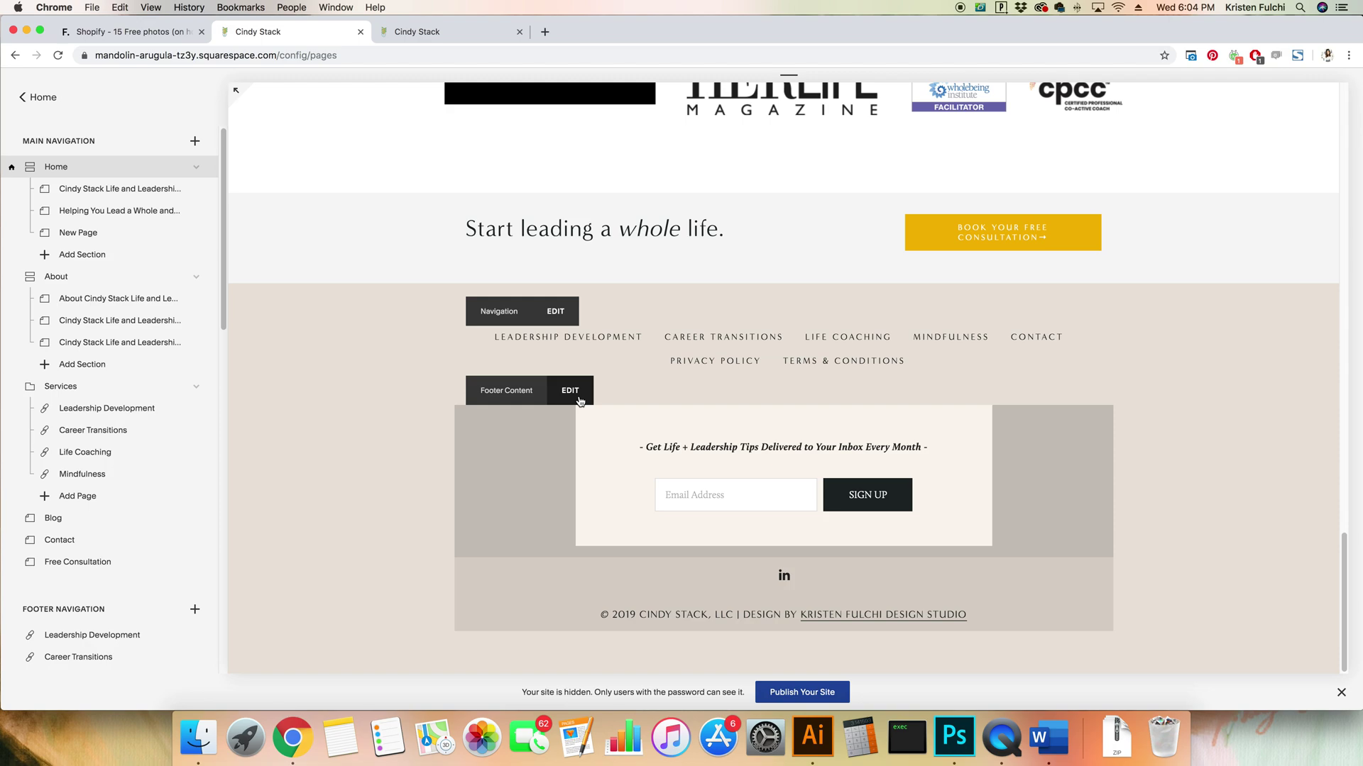
{"action": "left_click", "coordinate": [570, 391]}
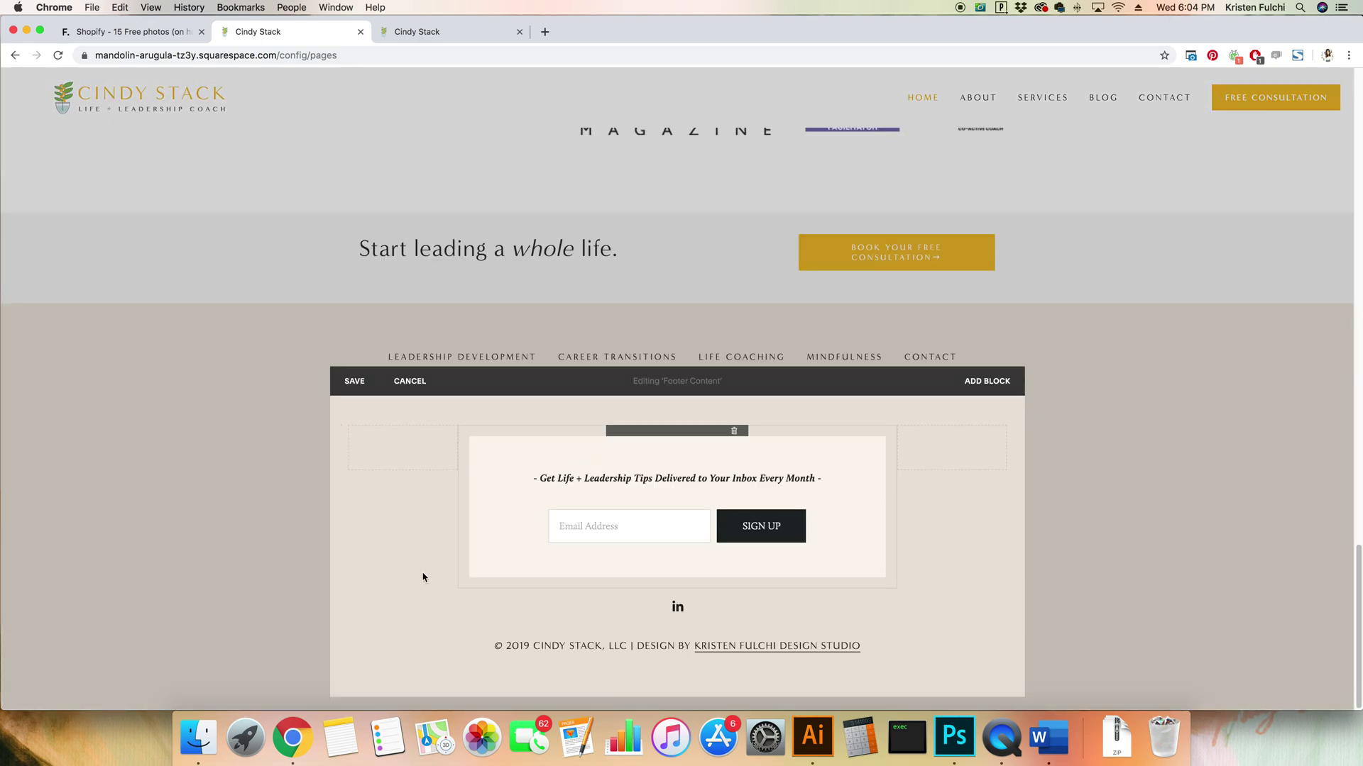
Add a Code block to the footer directly below the newsletter block
{"action": "left_click", "coordinate": [458, 589]}
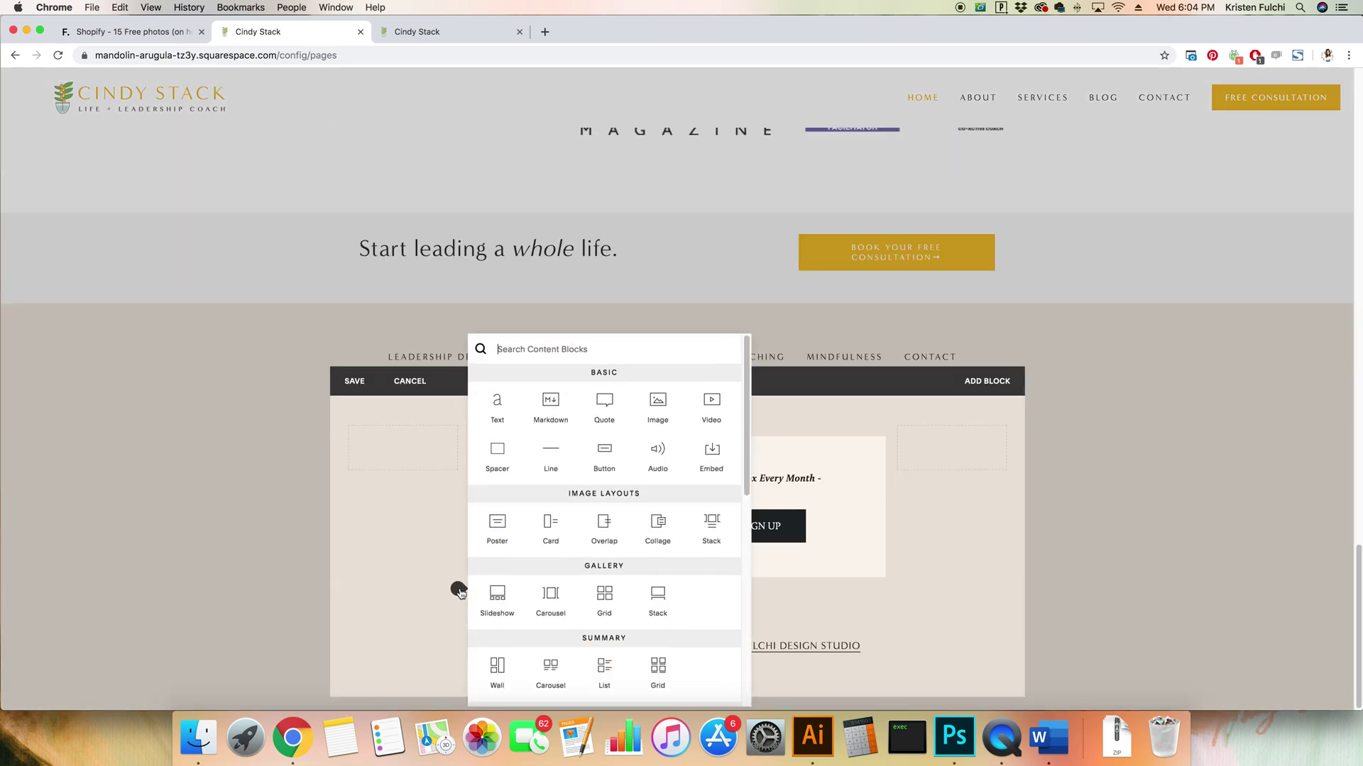
{"action": "scroll", "coordinate": [645, 572], "scroll_direction": "down", "scroll_amount": 2}
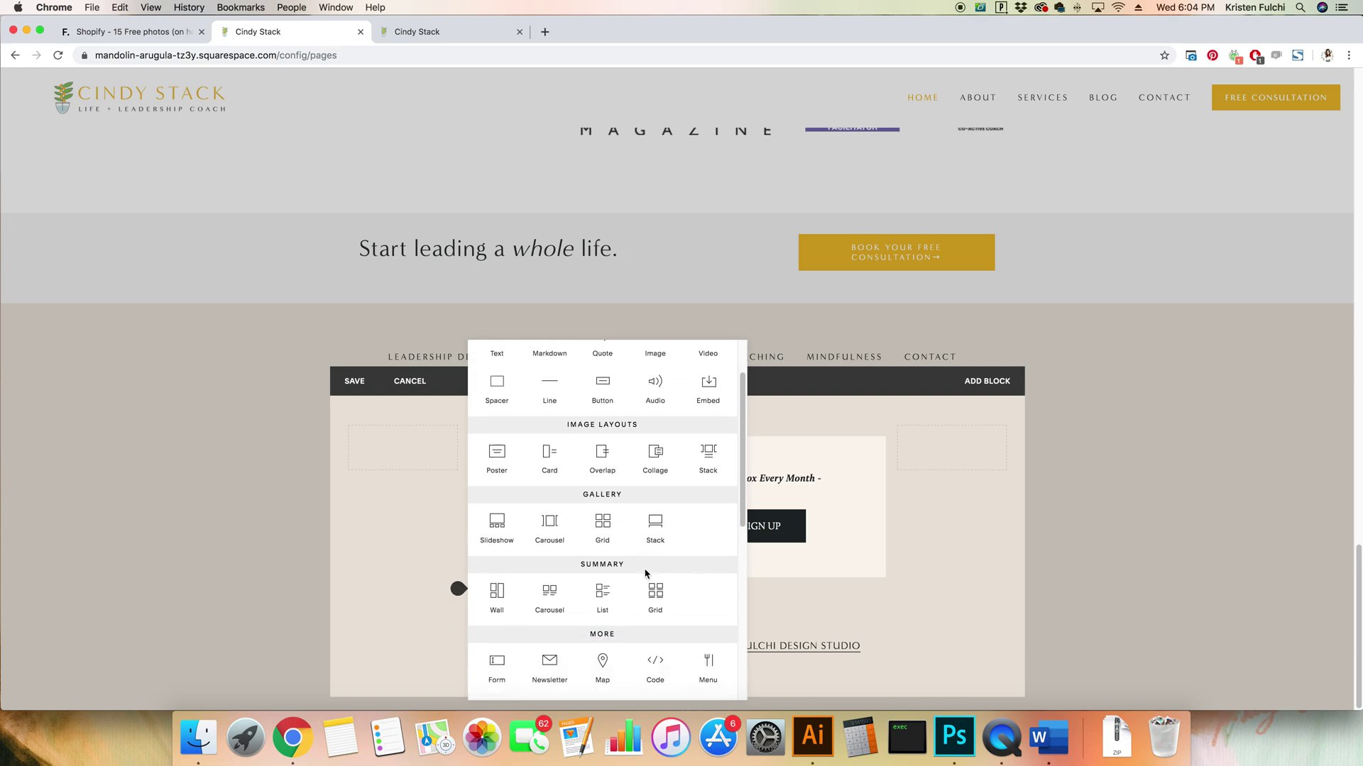
{"action": "scroll", "coordinate": [645, 572], "scroll_direction": "down", "scroll_amount": 2}
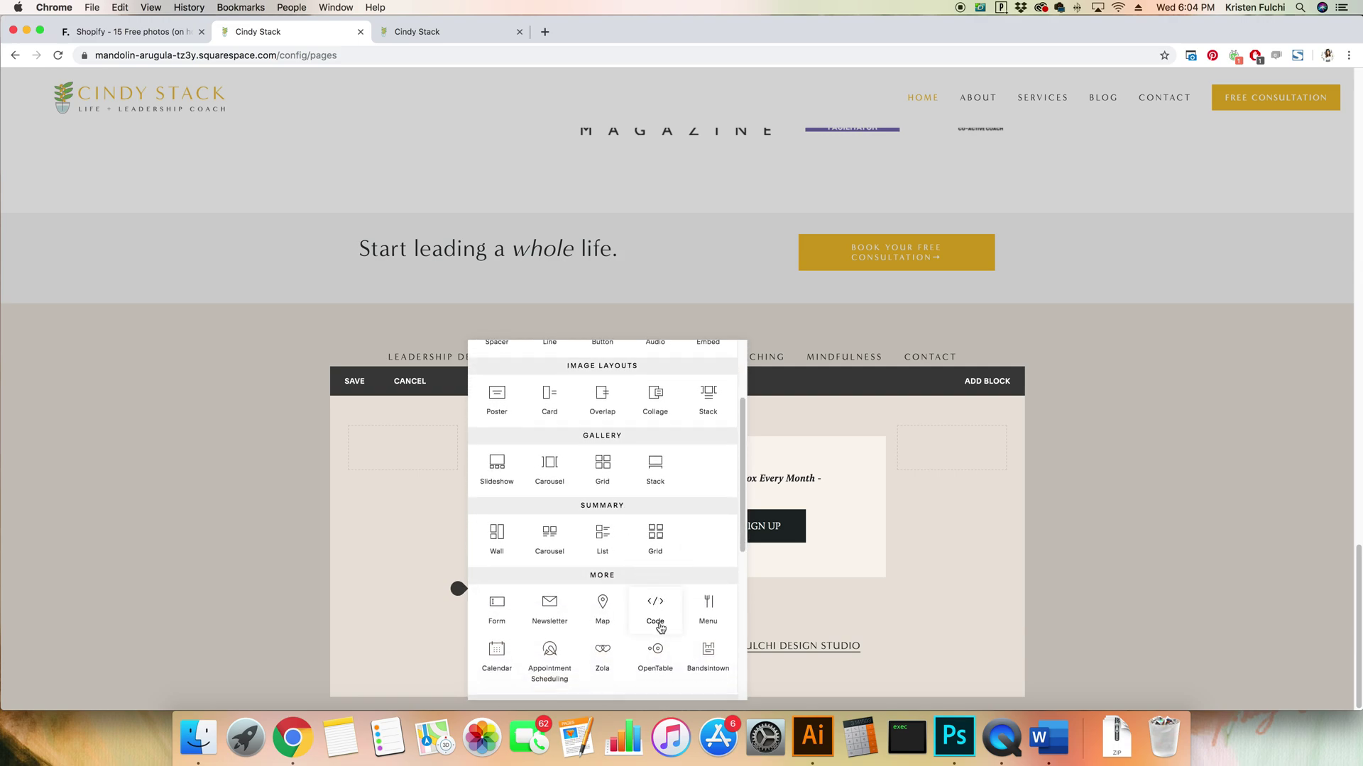
{"action": "left_click", "coordinate": [655, 611]}
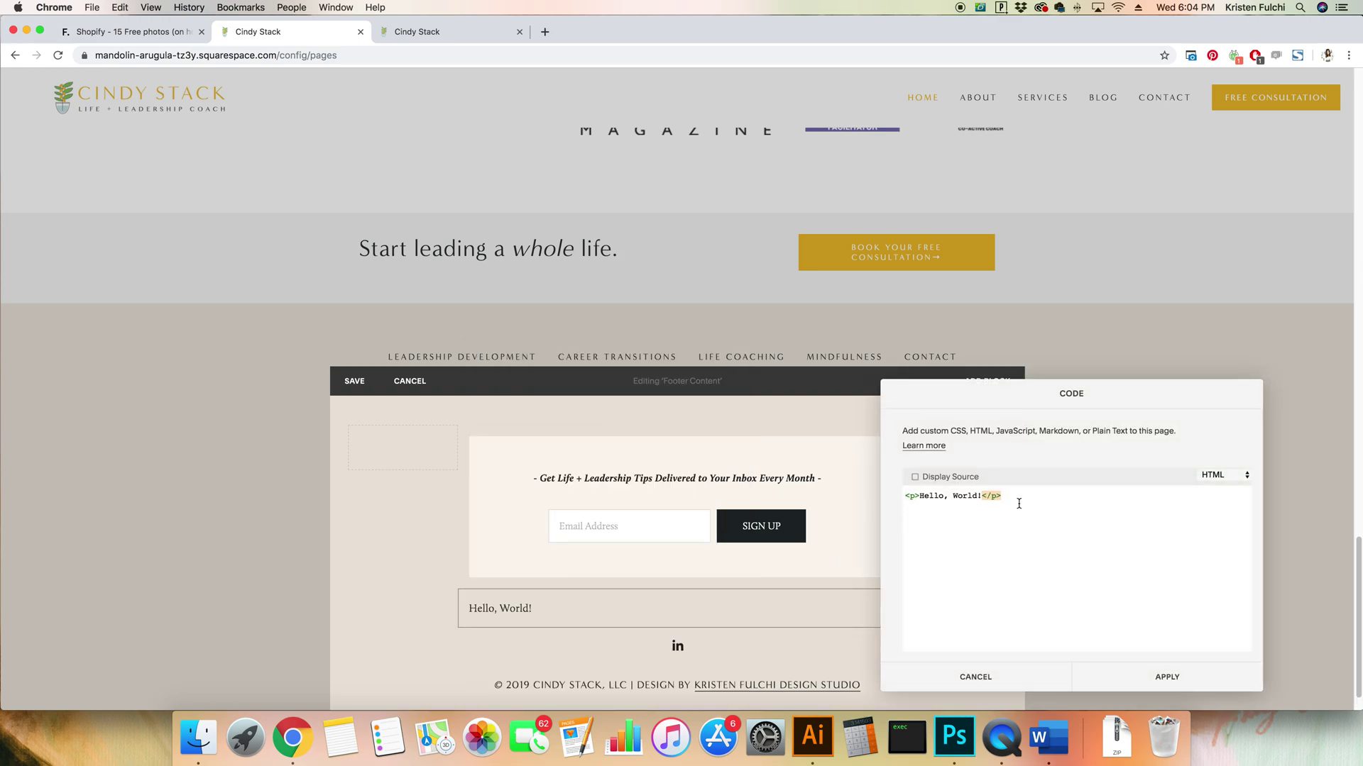
Replace the Hello, World! placeholder with the Flodesk embed code, apply it, and save the footer
{"action": "left_click_drag", "start_coordinate": [1018, 503], "coordinate": [882, 497]}
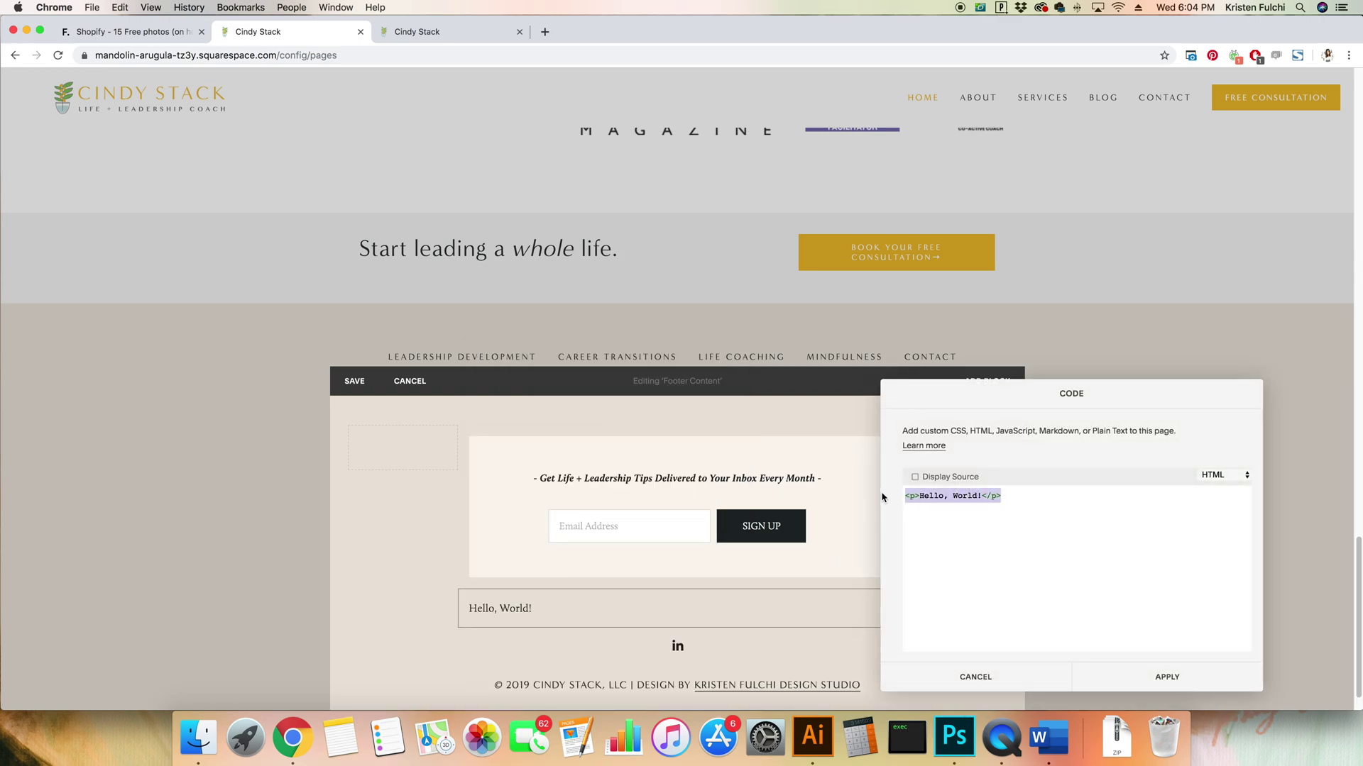
{"action": "key", "text": "BackSpace"}
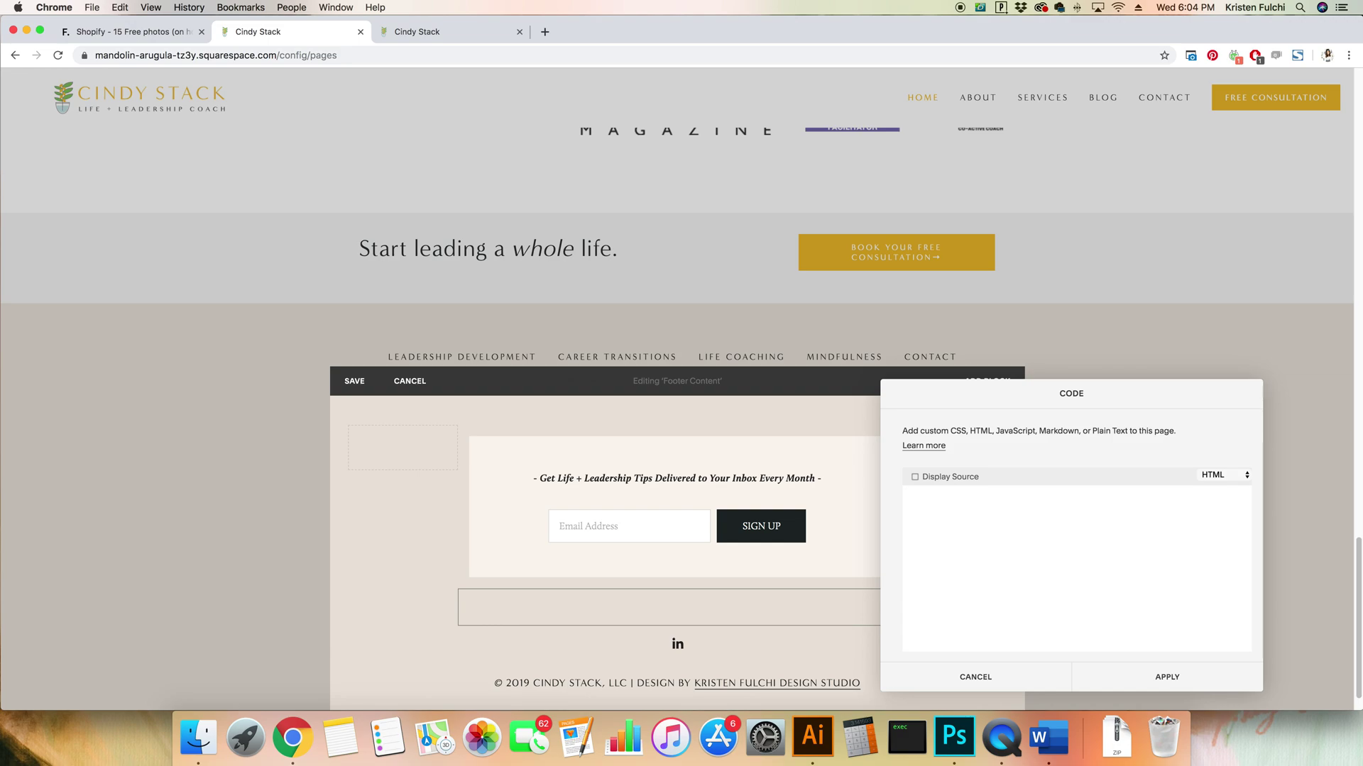
{"action": "type", "text": "<div id=\"fd-form-5d6bff7e6e7038000f91a364\"></div> <script>   window.fd('form', {     formId: '5d6bff7e6e7038000f91a364',     containerEl: document.querySelector('#fd-form-5d6bff7e6e7038000f91a364')   }); </script>"}
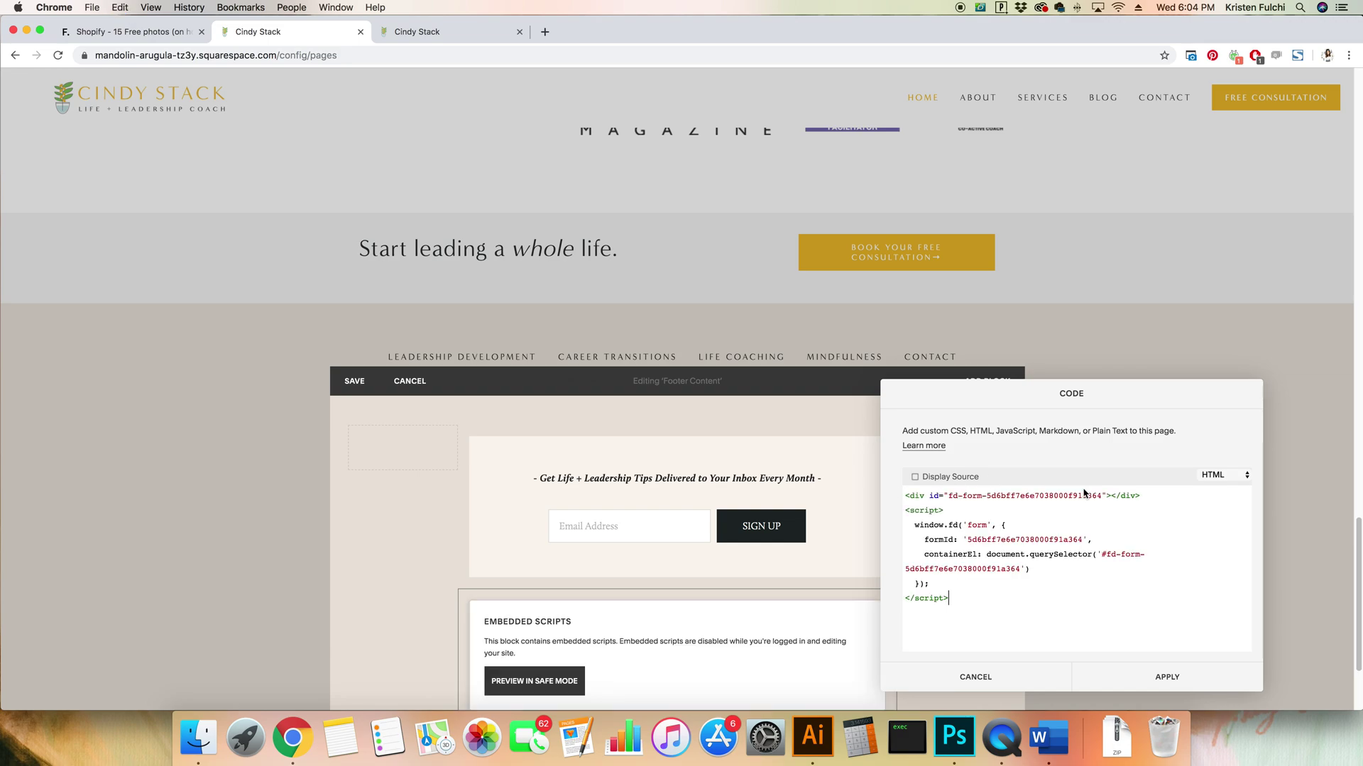
{"action": "left_click", "coordinate": [1156, 679]}
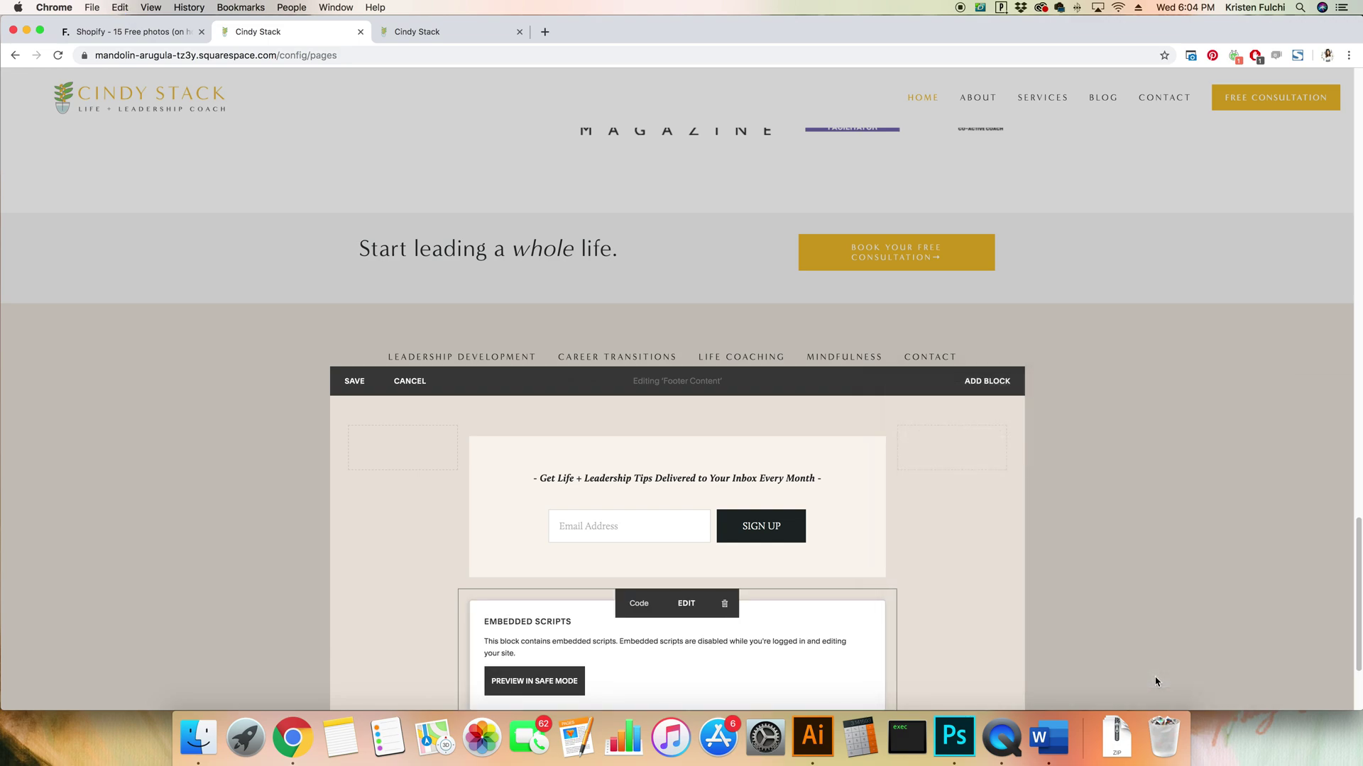
{"action": "scroll", "coordinate": [487, 435], "scroll_direction": "down", "scroll_amount": 3}
{"action": "left_click", "coordinate": [355, 249]}
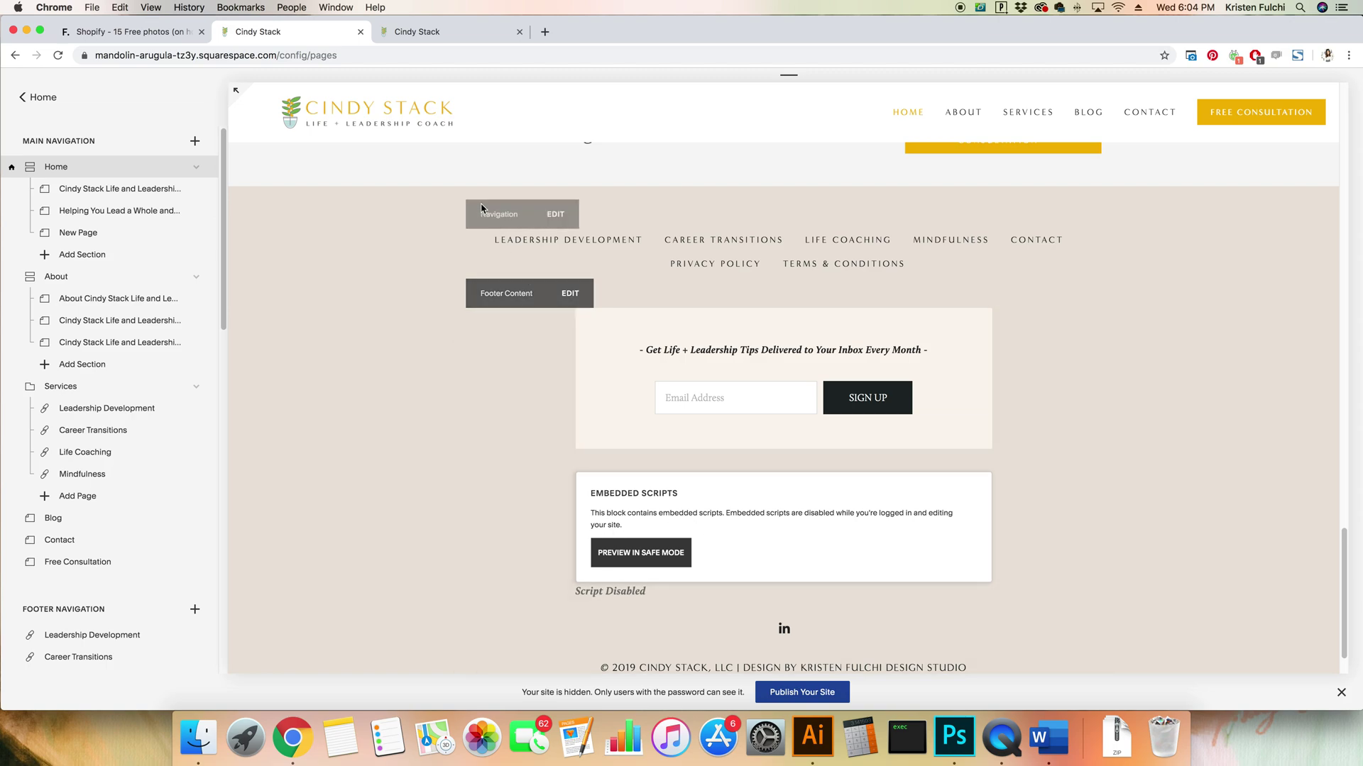
{"action": "left_click", "coordinate": [437, 37]}
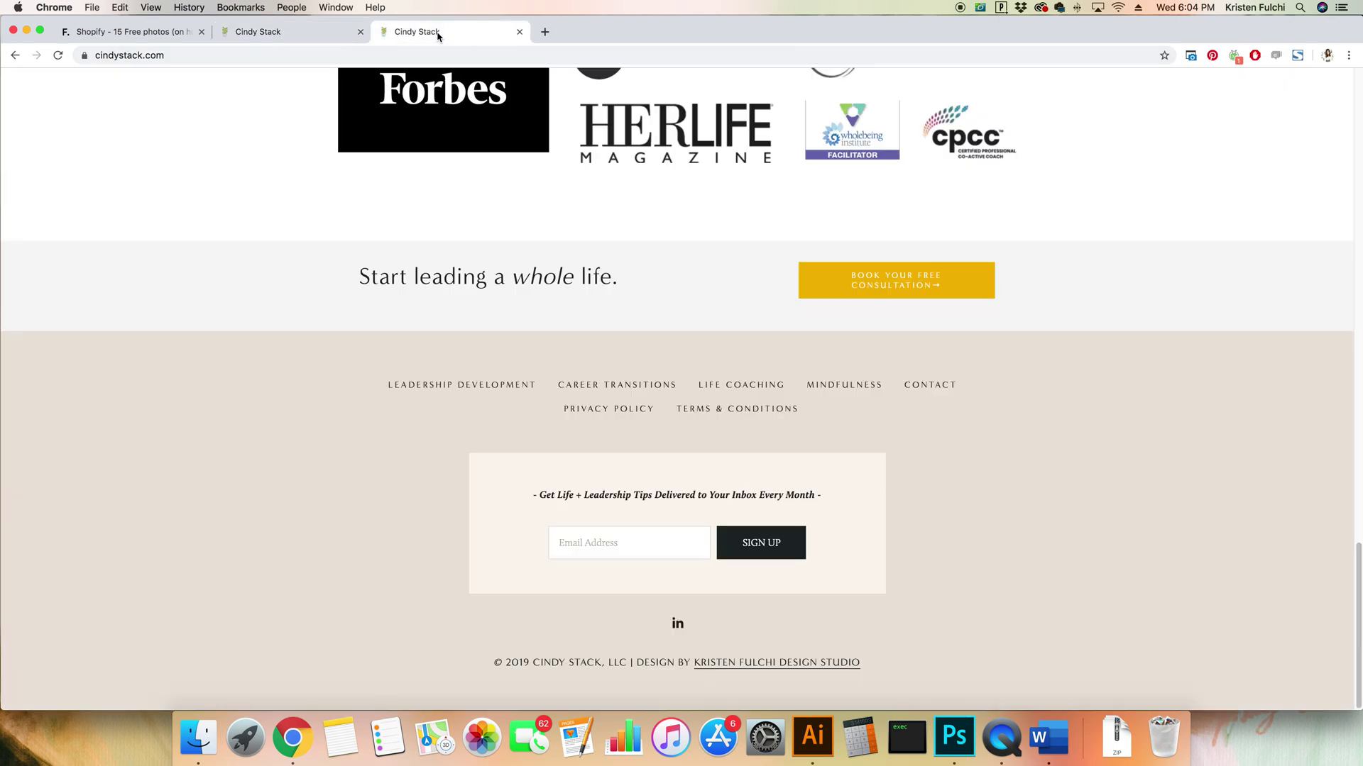
Reload the live cindystack.com site and scroll to the footer to confirm the signup form
{"action": "left_click", "coordinate": [57, 56]}
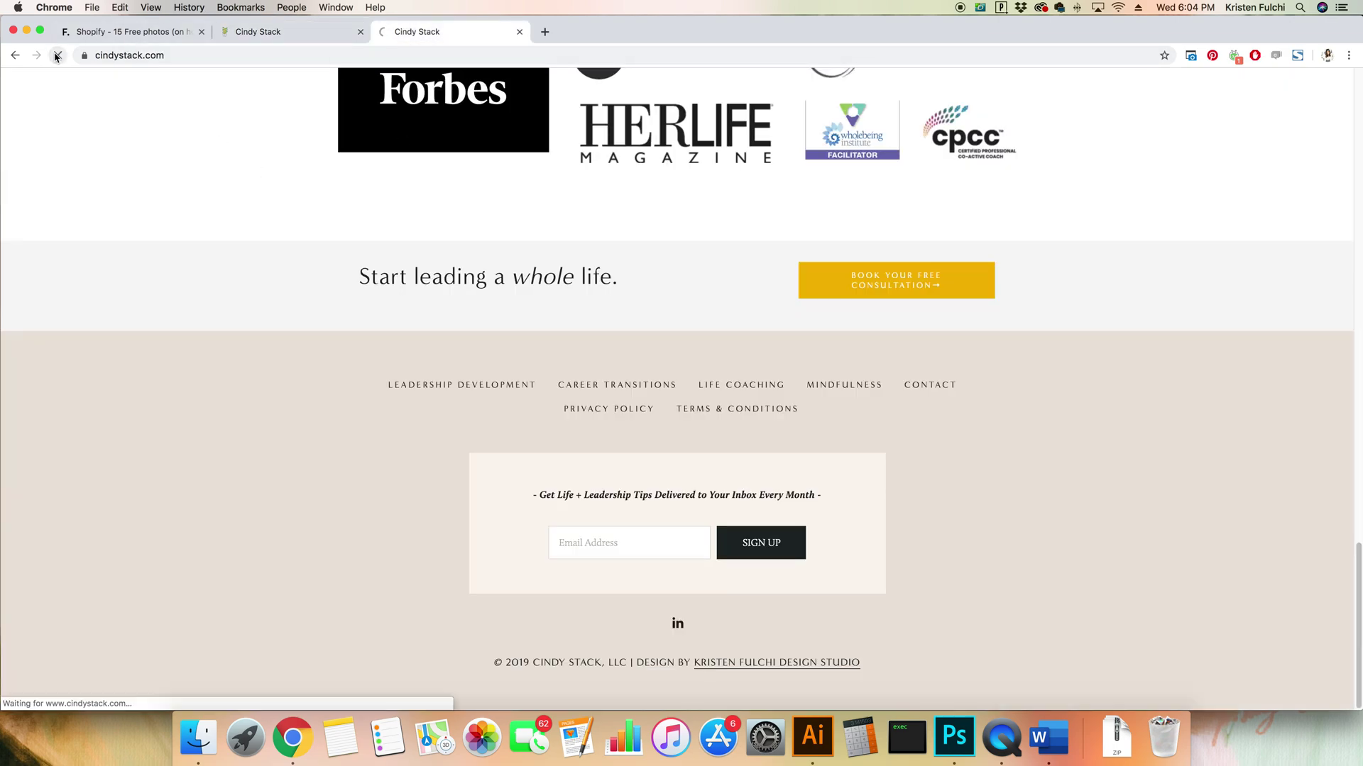
{"action": "scroll", "coordinate": [495, 406], "scroll_direction": "down", "scroll_amount": 2}
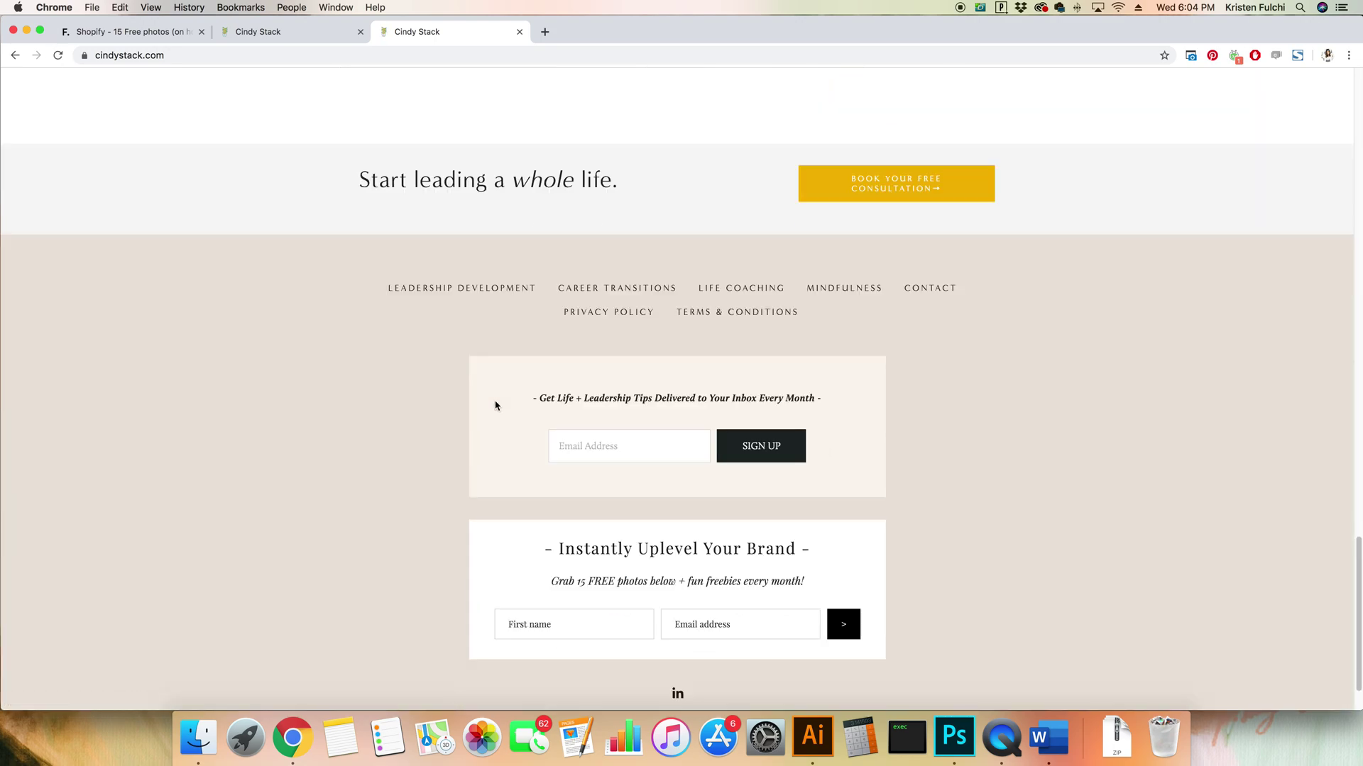
{"action": "scroll", "coordinate": [495, 406], "scroll_direction": "down", "scroll_amount": 2}
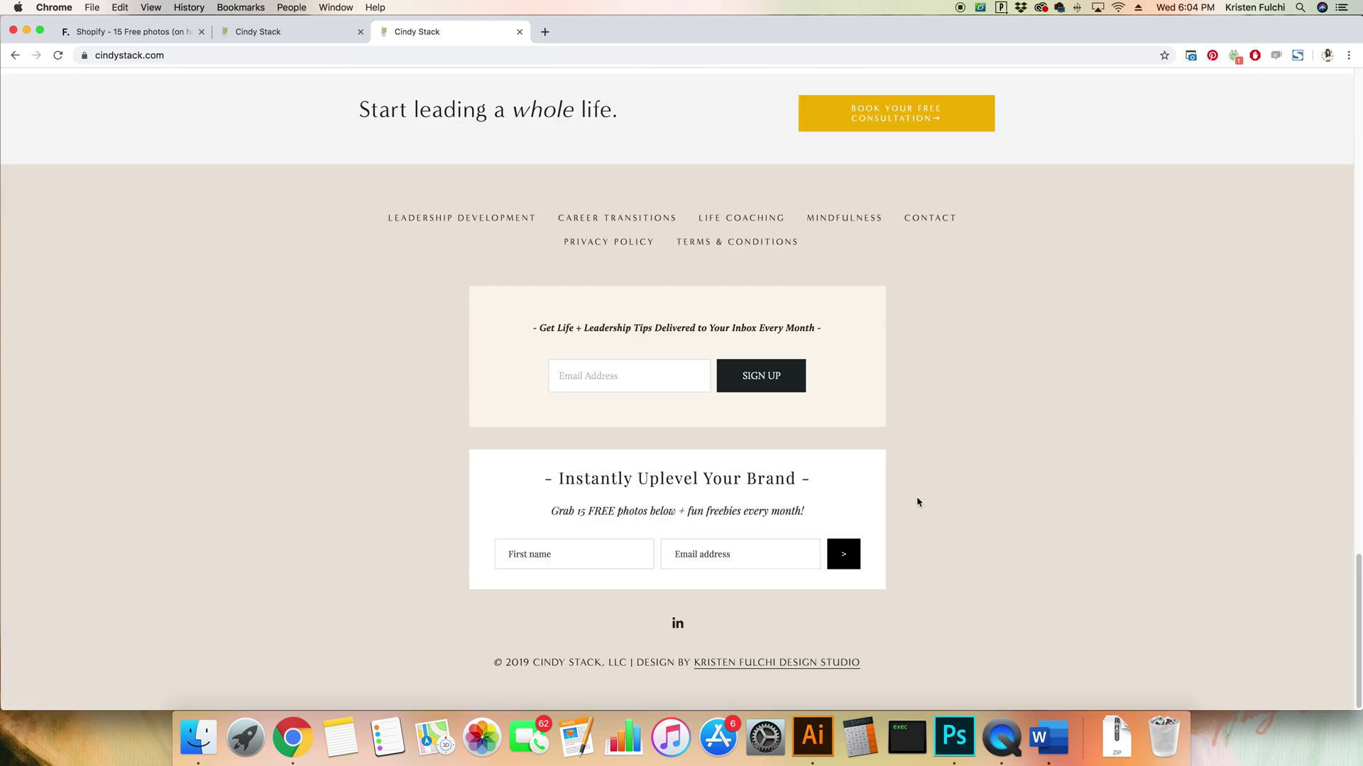